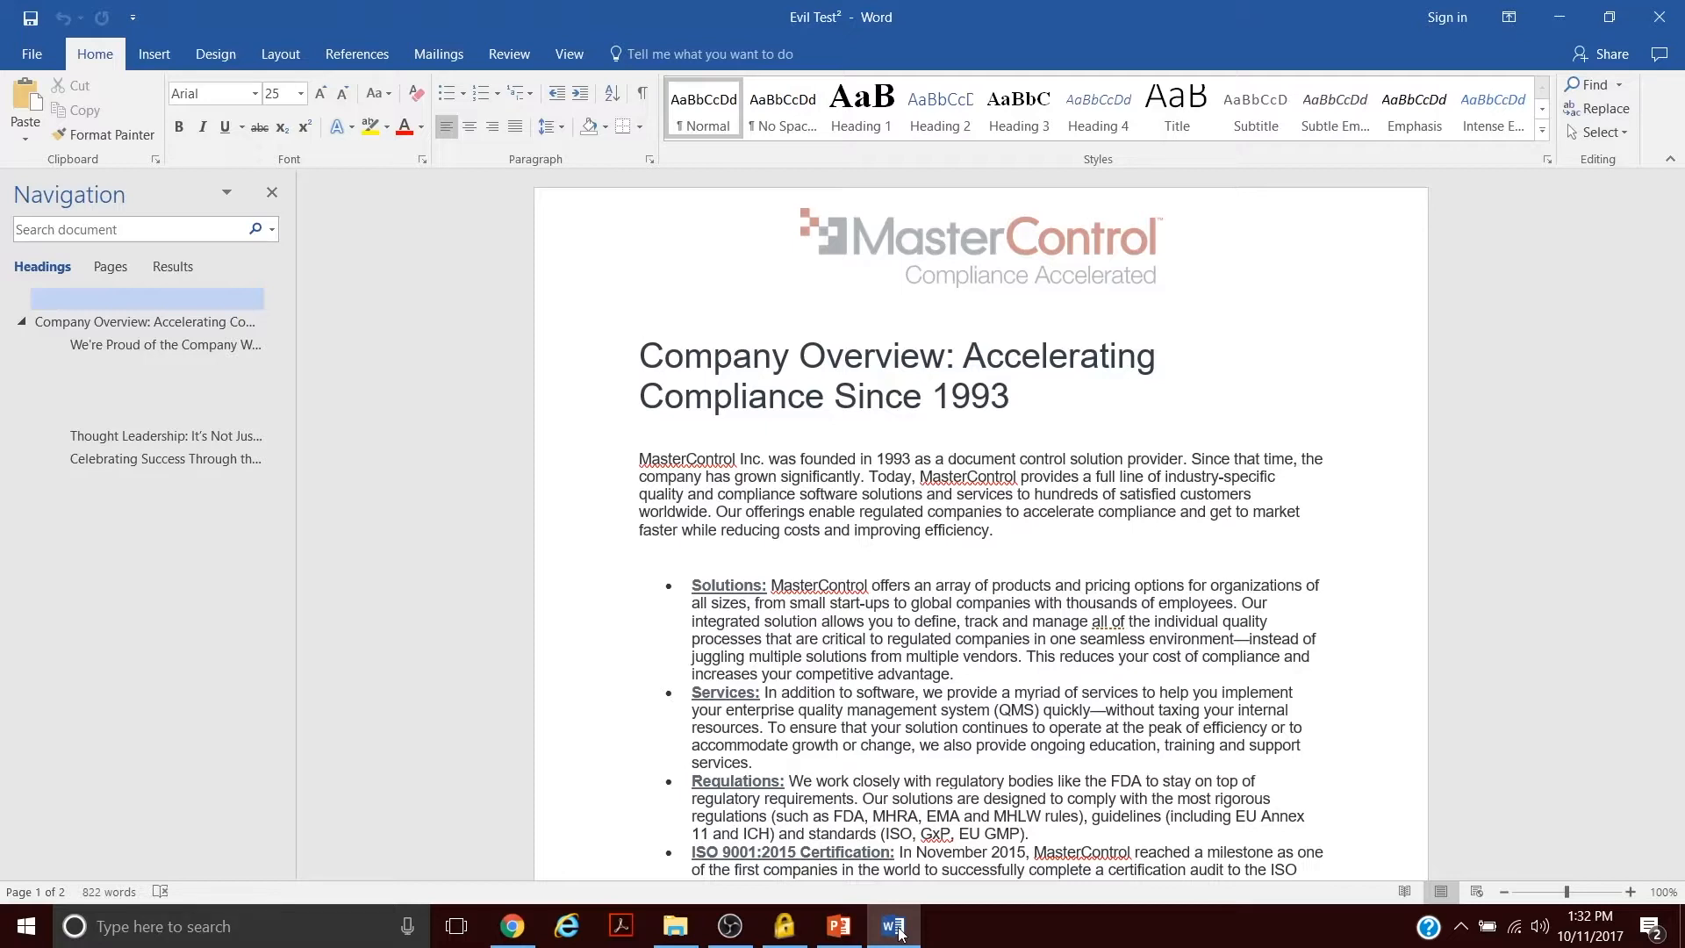
# - Open the custom margins settings in Page Setup to review them, and close without changes
pyautogui.click(1670, 641)
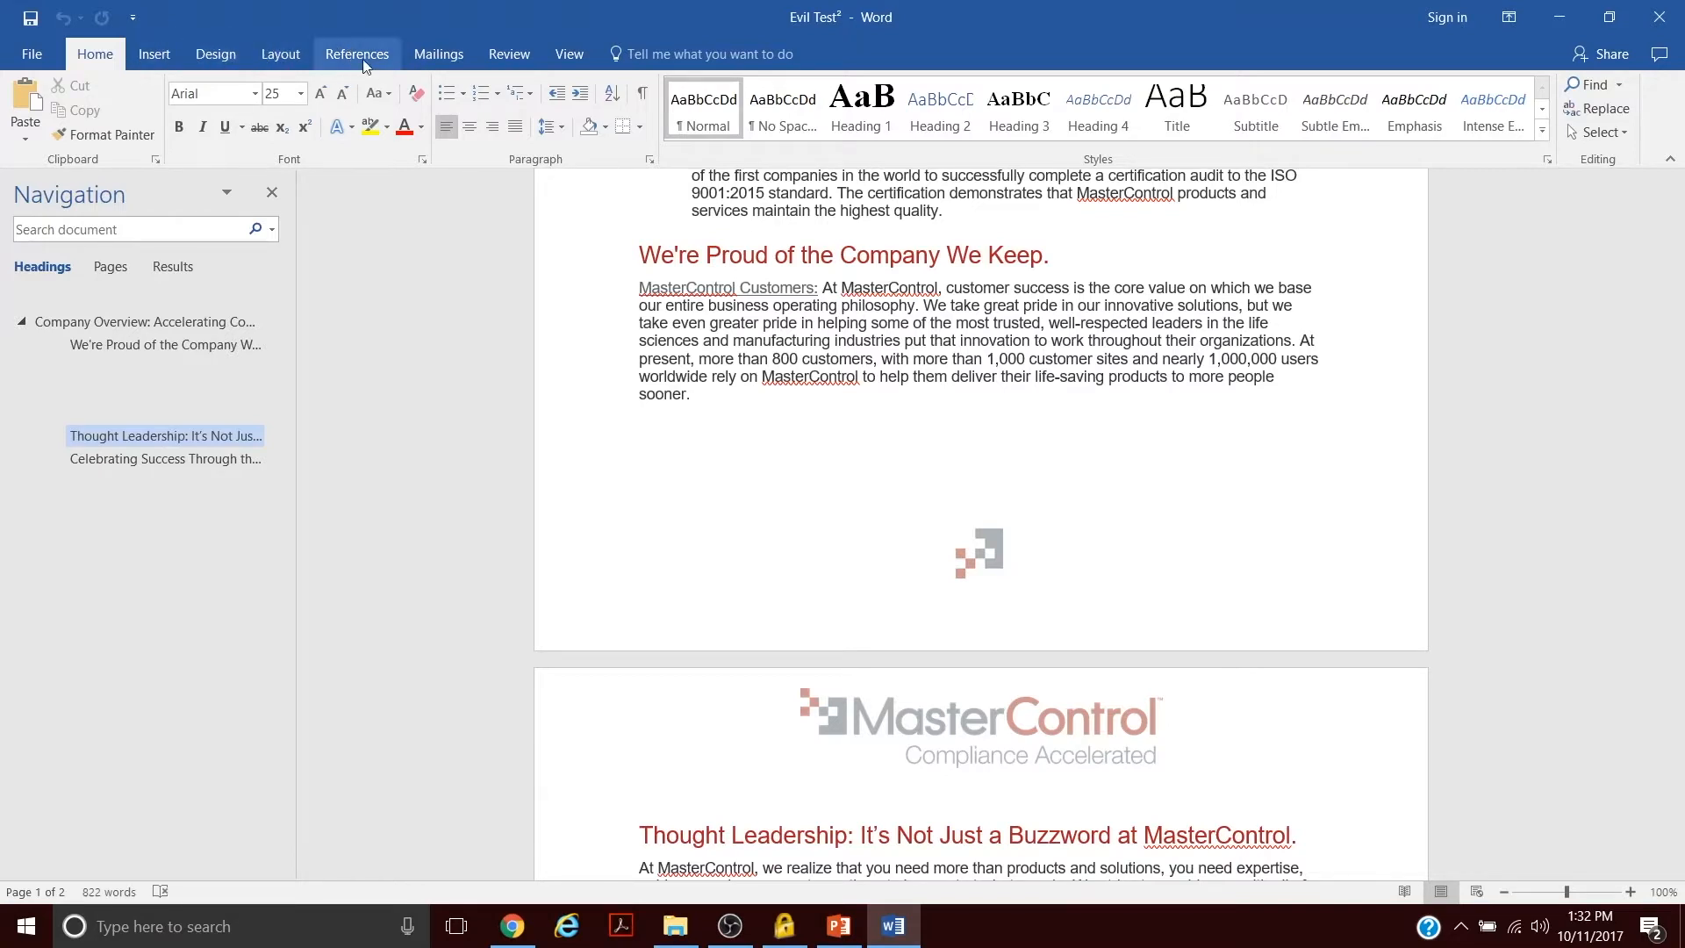
pyautogui.click(282, 58)
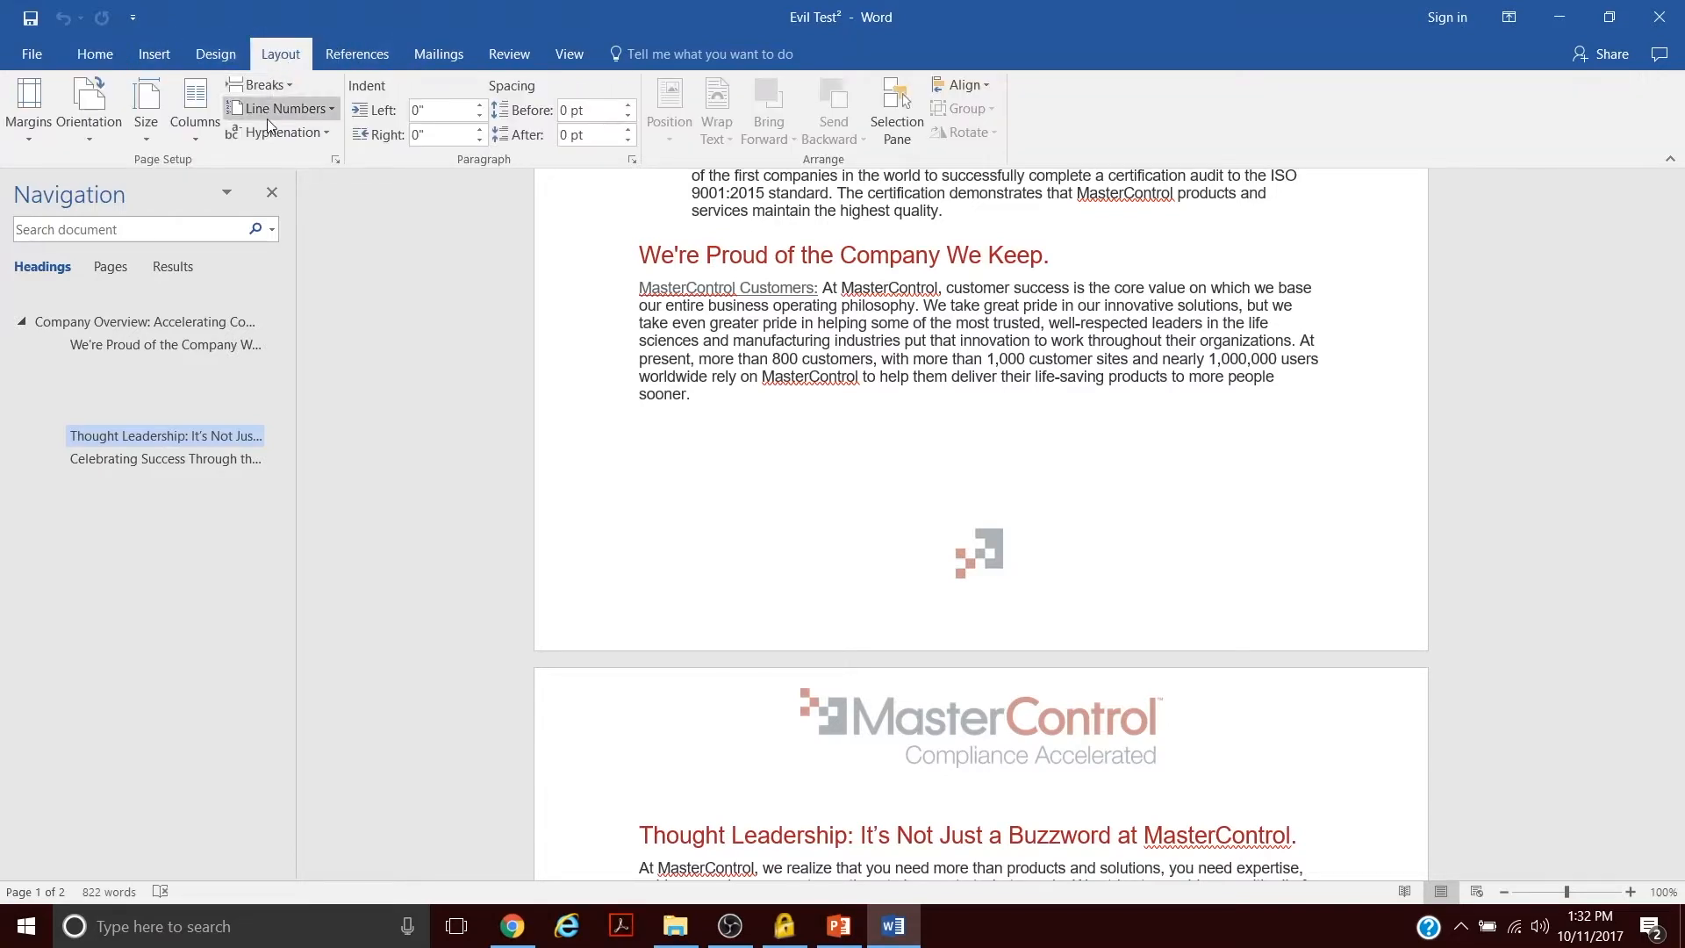
pyautogui.click(21, 131)
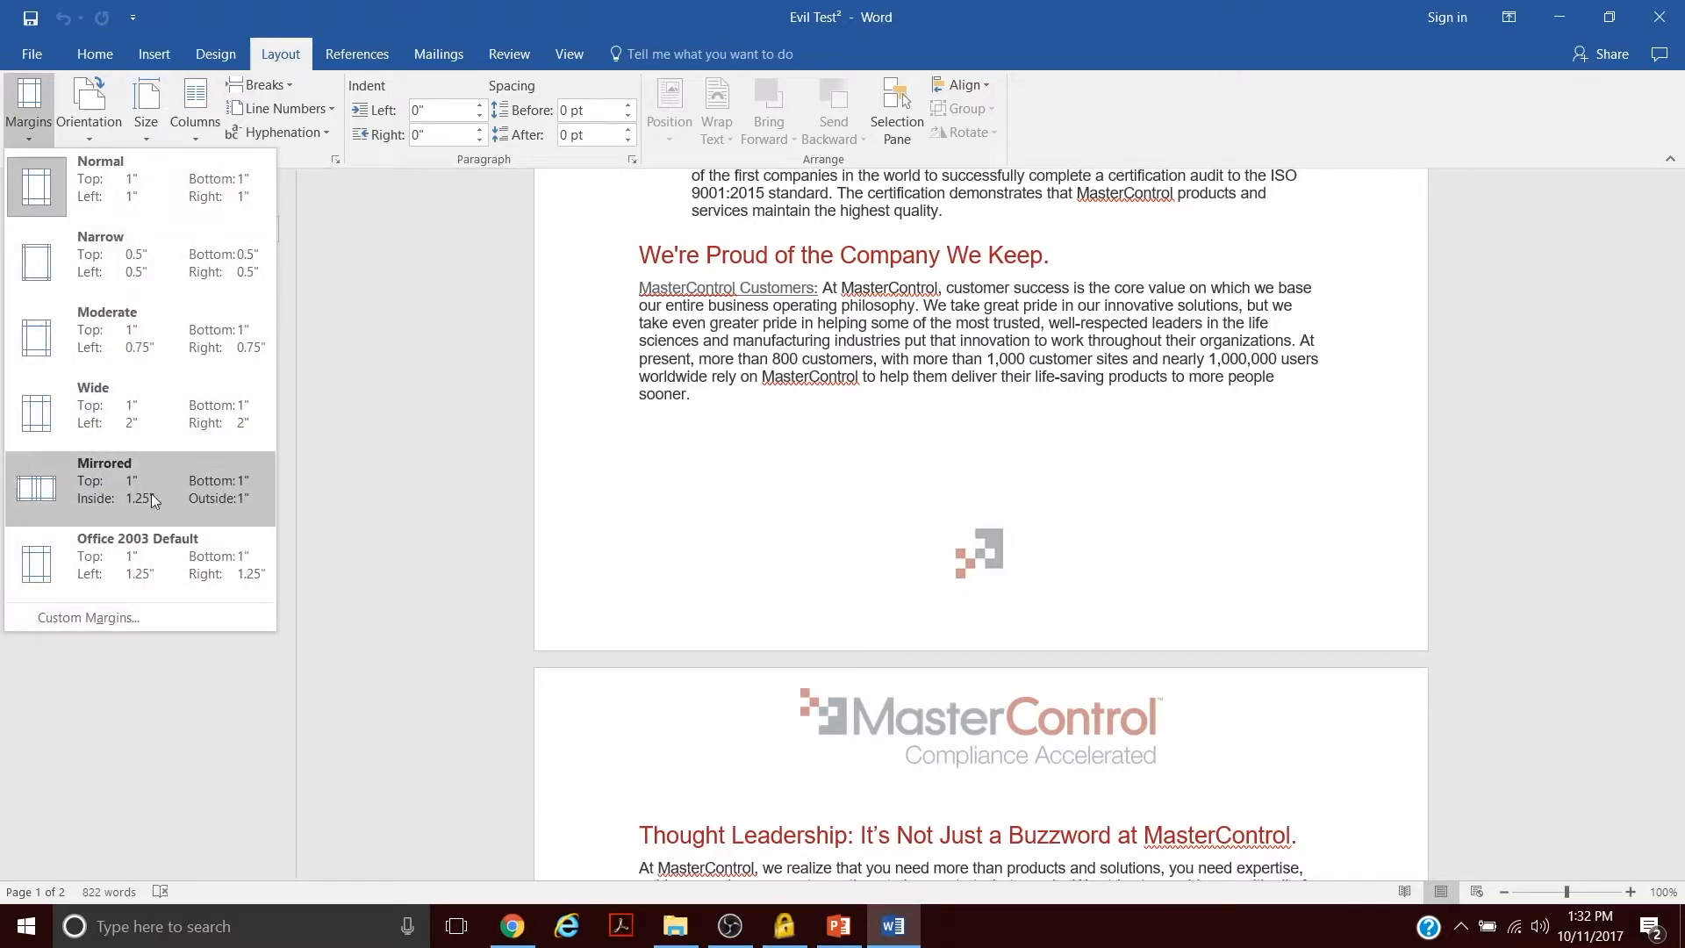
pyautogui.click(101, 617)
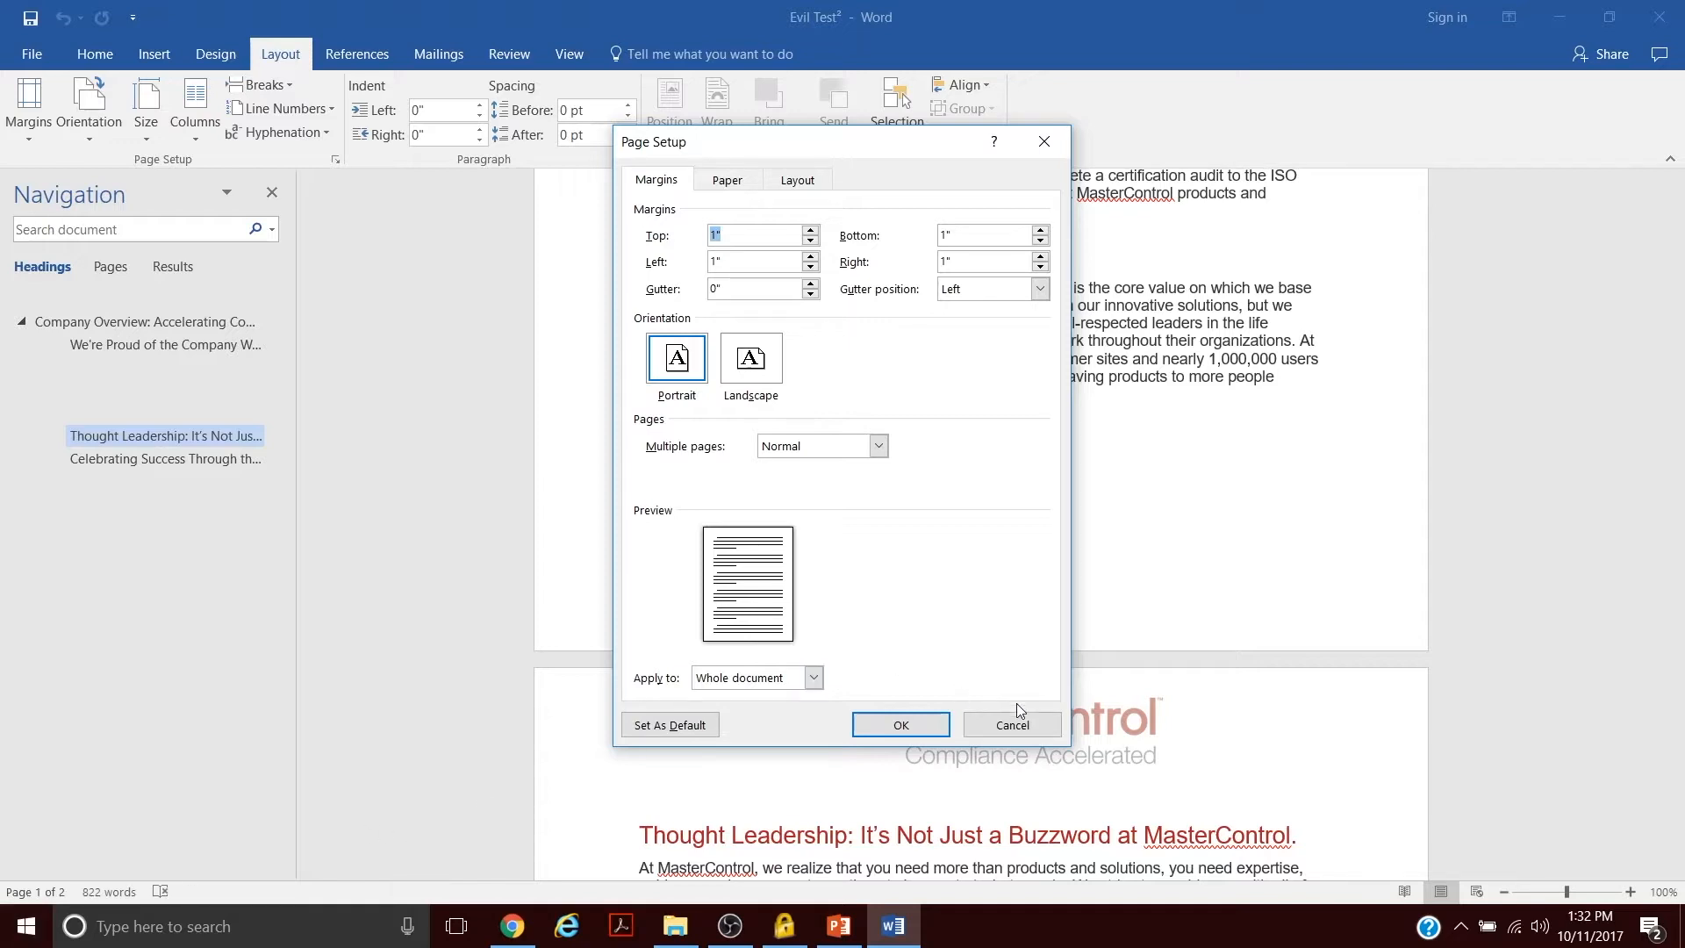
pyautogui.click(1004, 726)
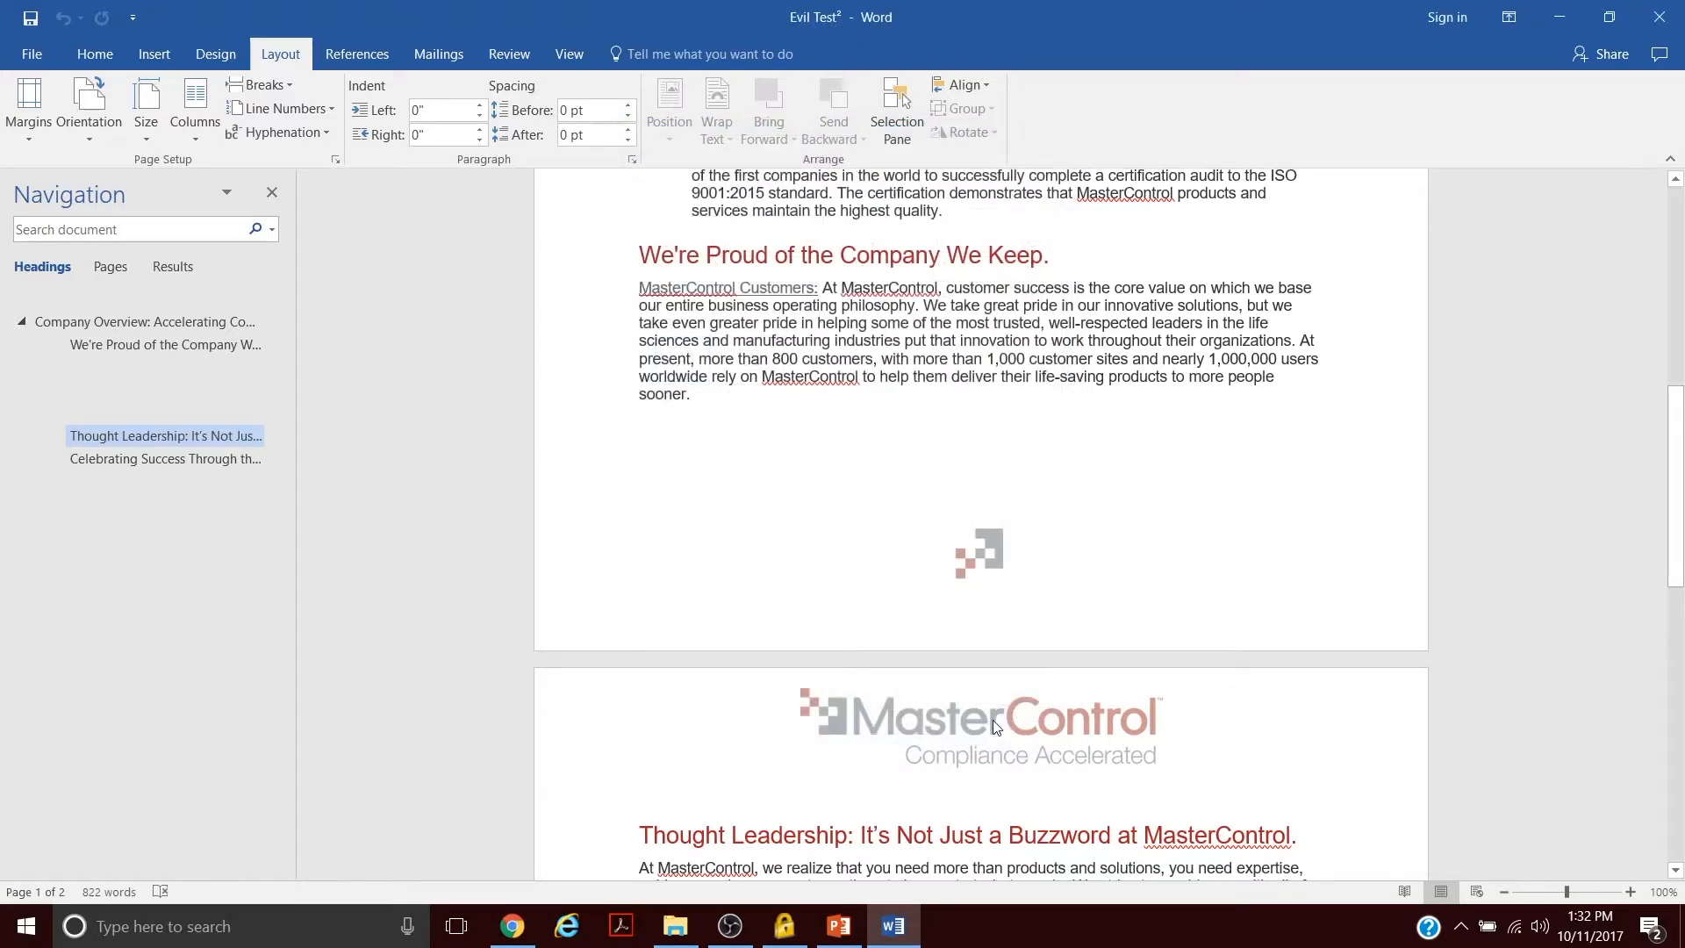
# - Open the second page's header for editing and open the picture formatting options for the MasterControl logo
pyautogui.doubleClick(964, 713)
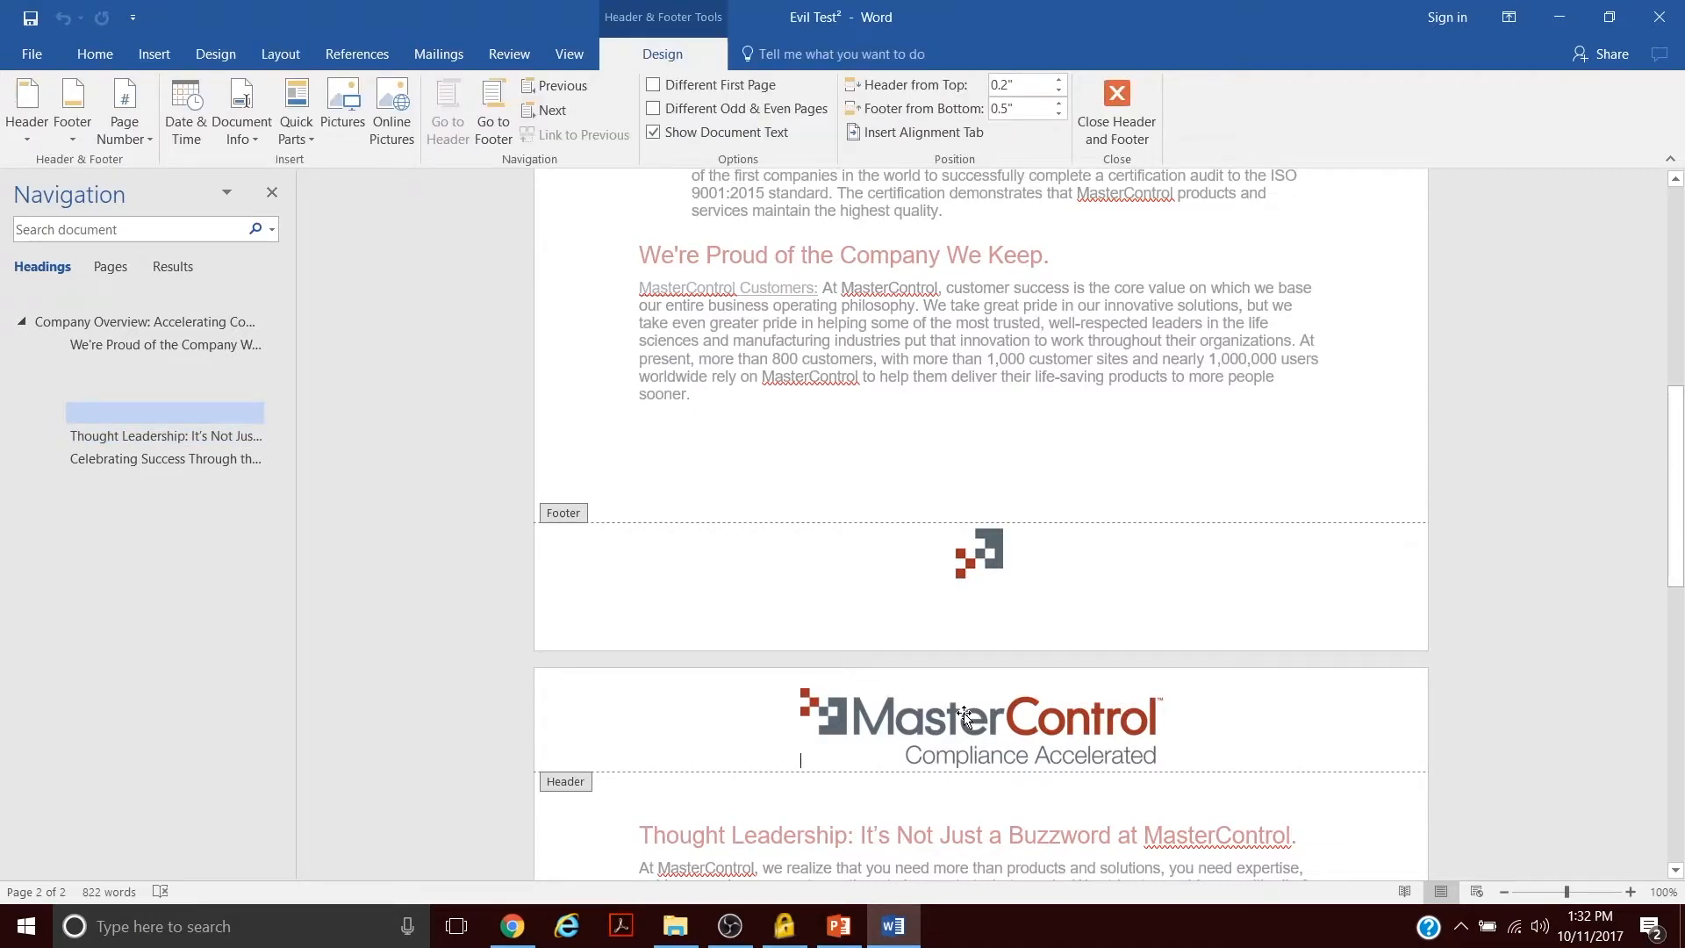
pyautogui.click(913, 737)
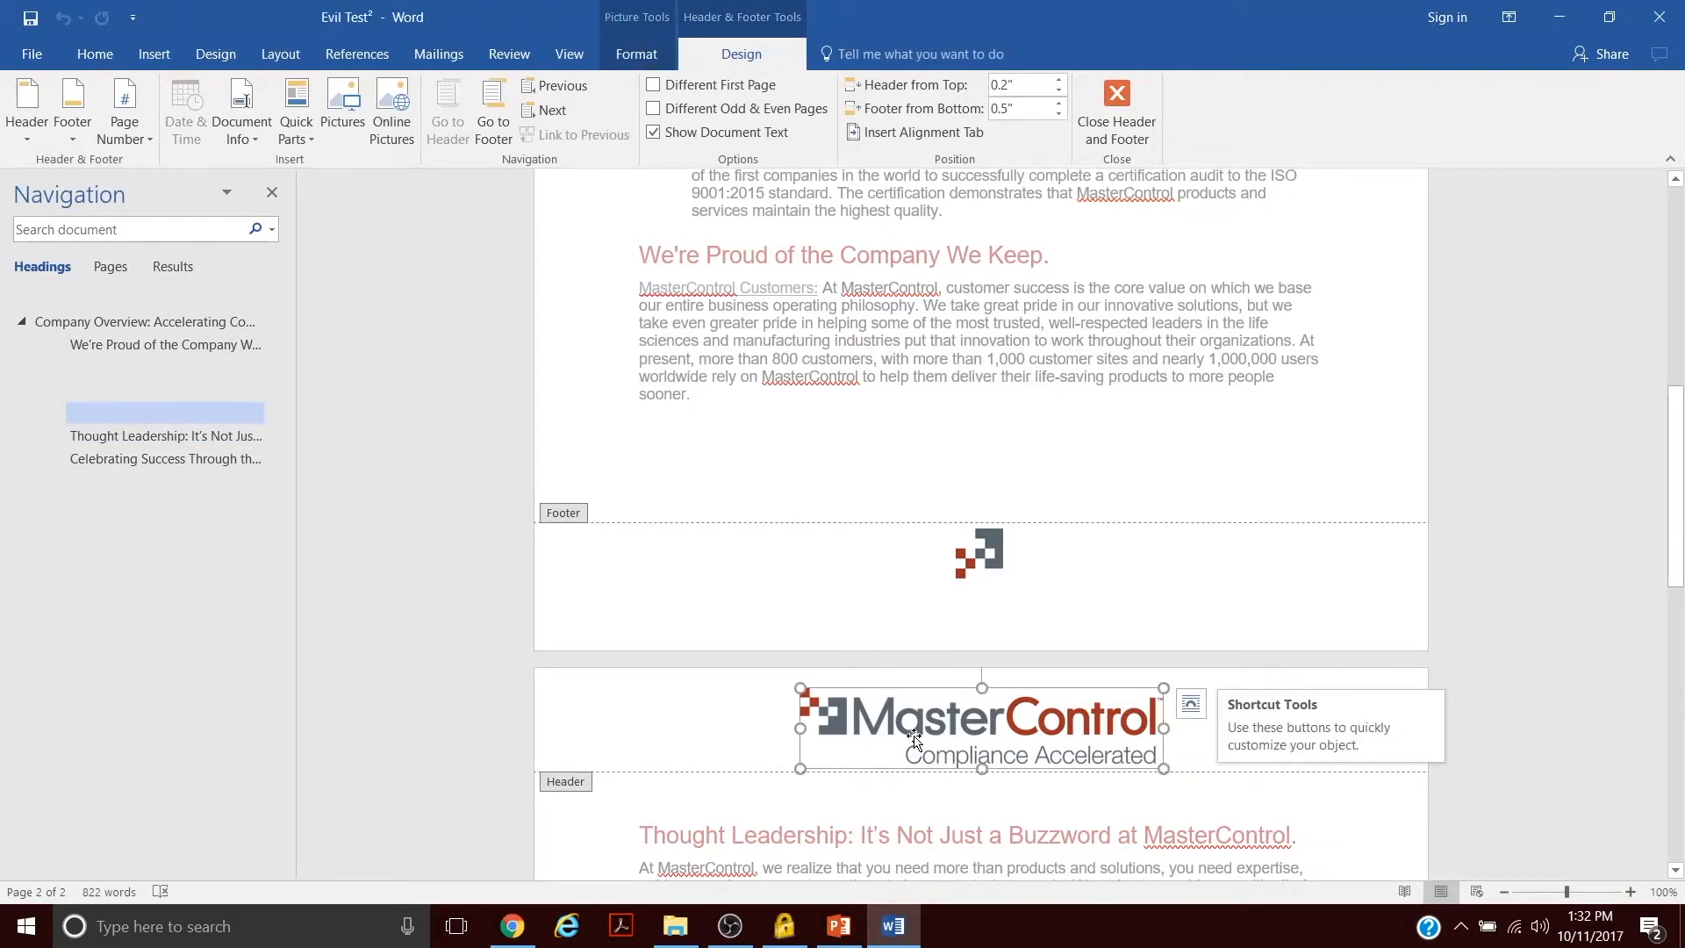
pyautogui.rightClick(914, 739)
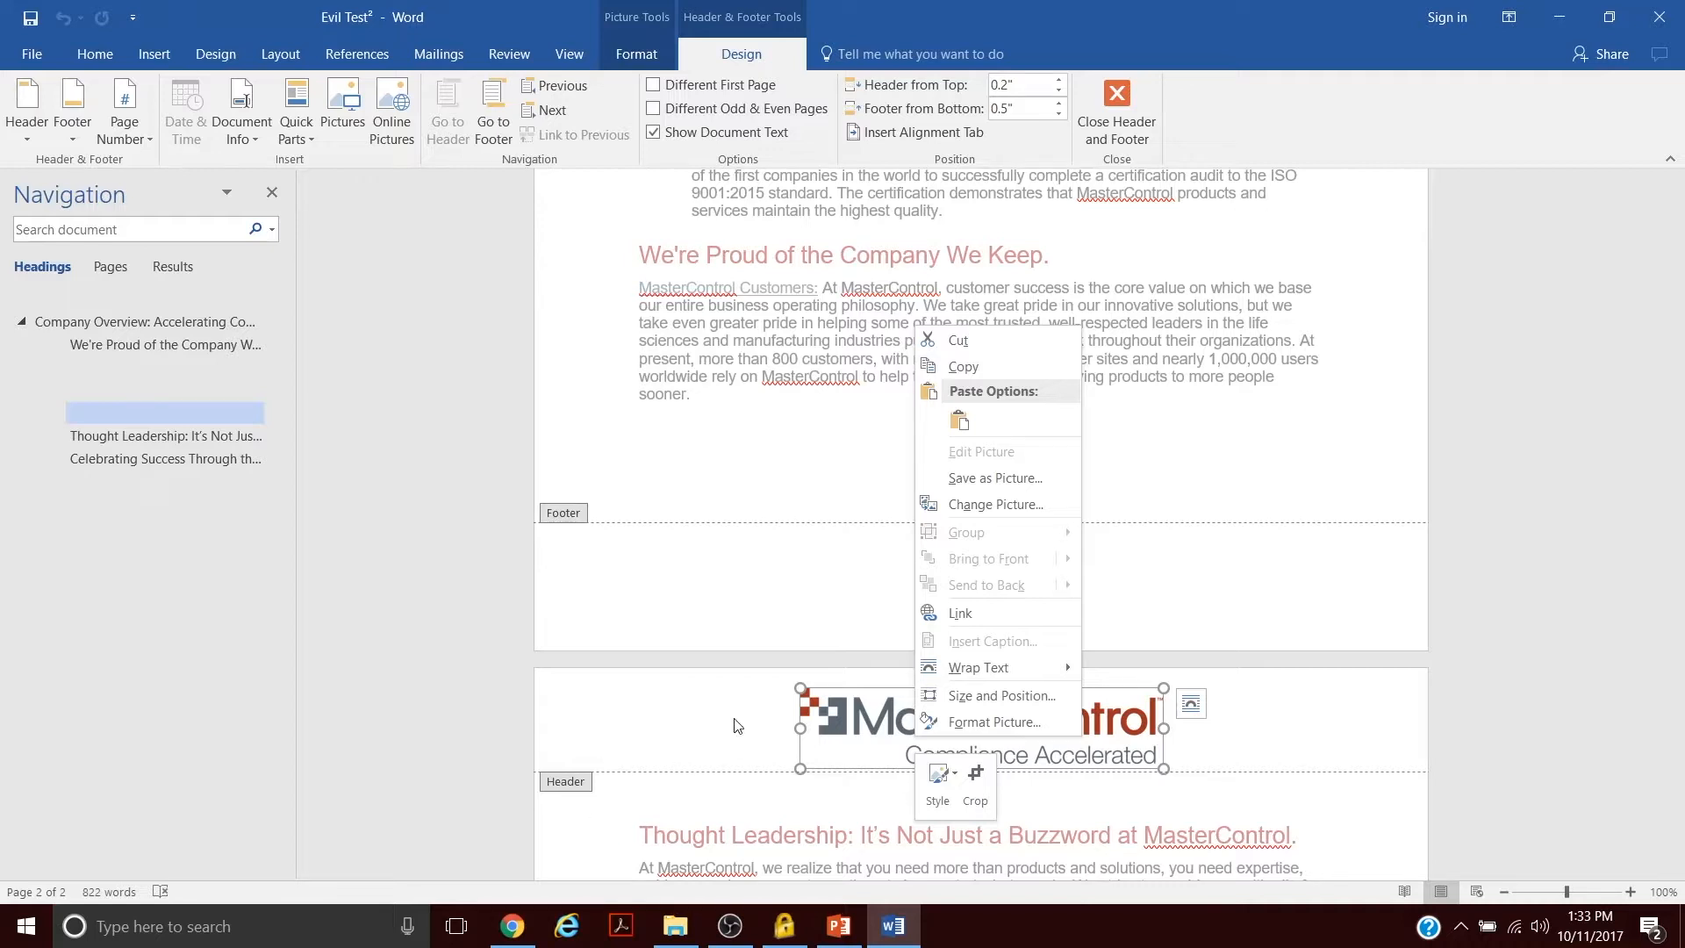
pyautogui.click(801, 689)
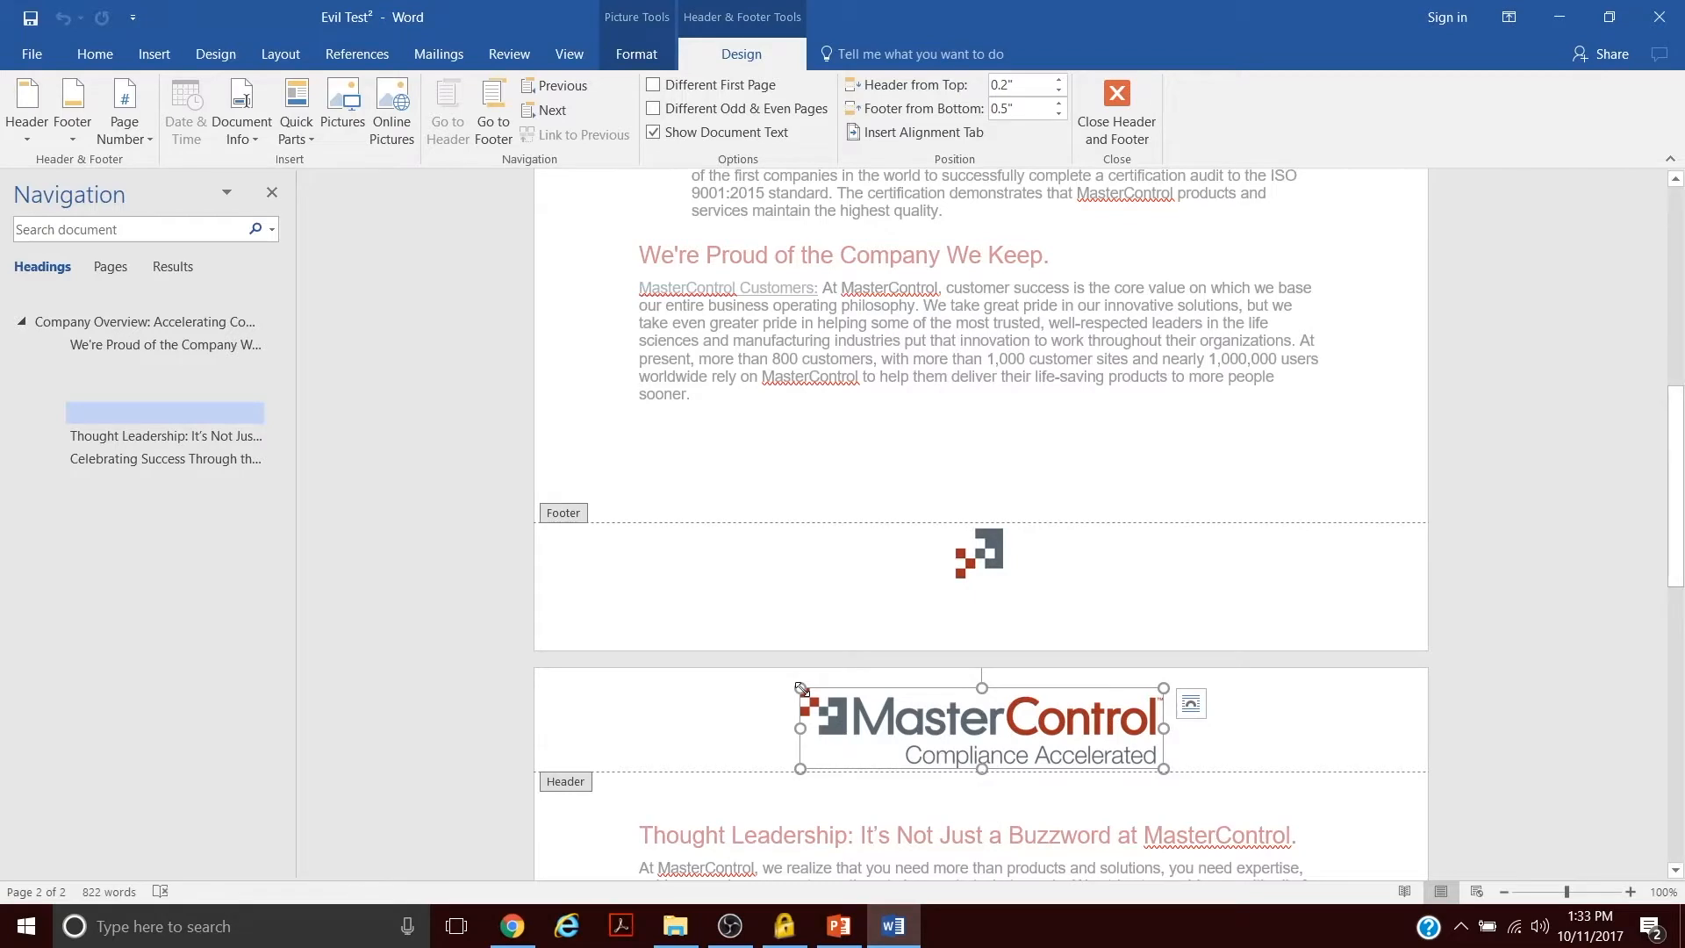
pyautogui.rightClick(885, 726)
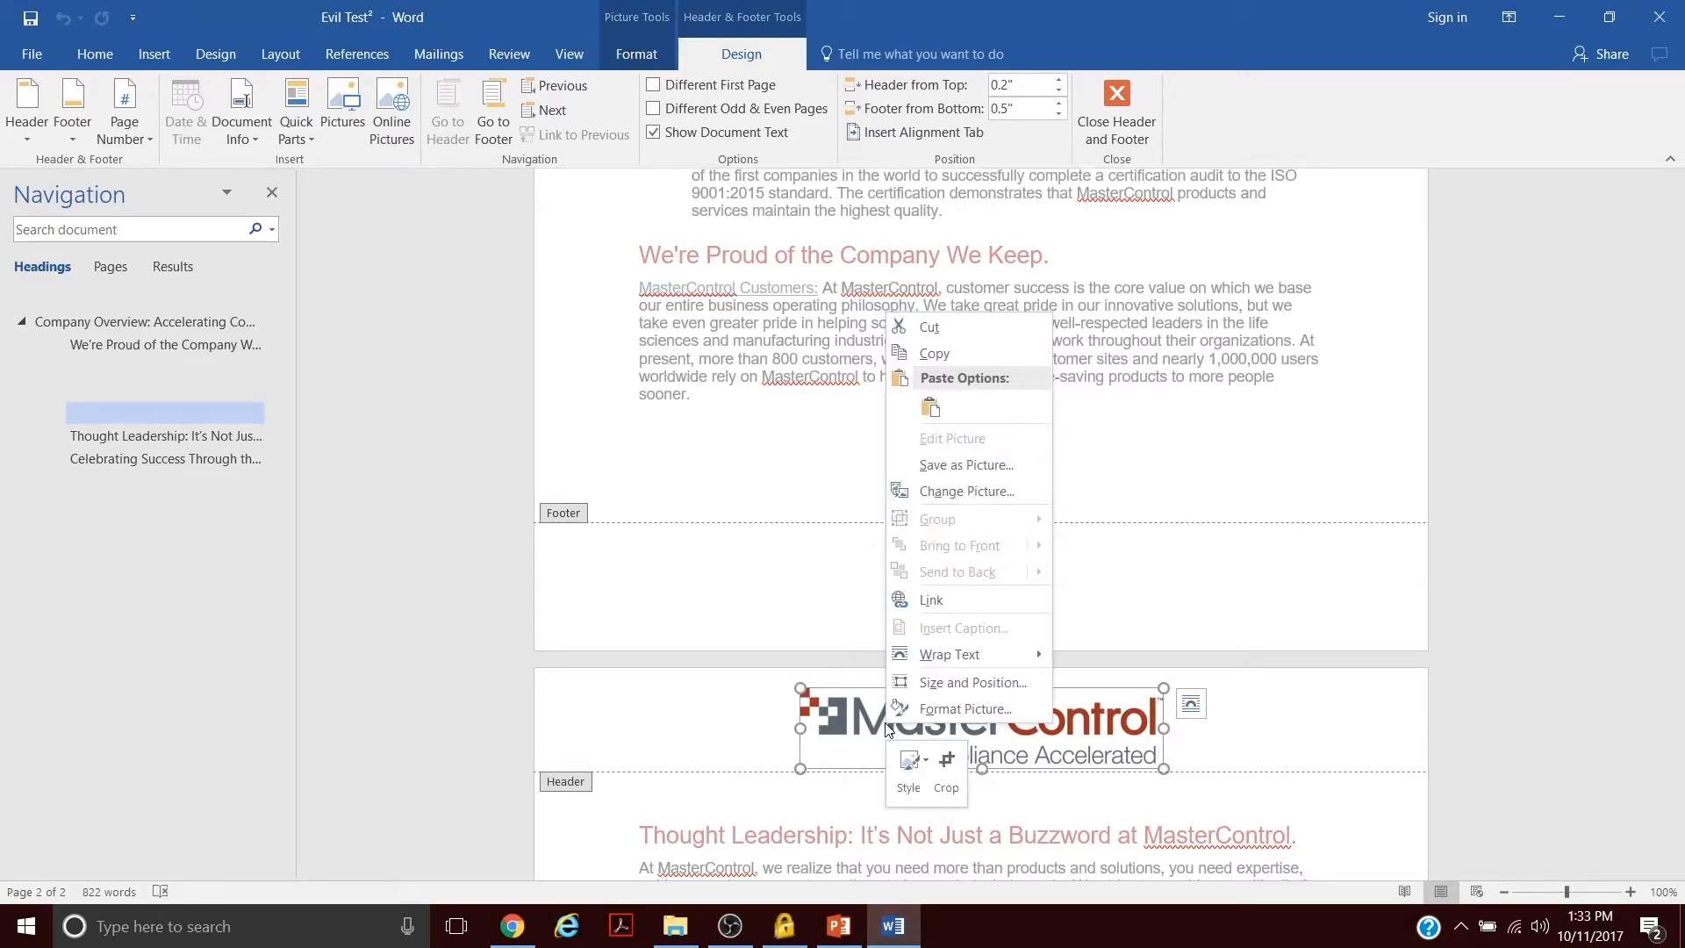
pyautogui.click(961, 709)
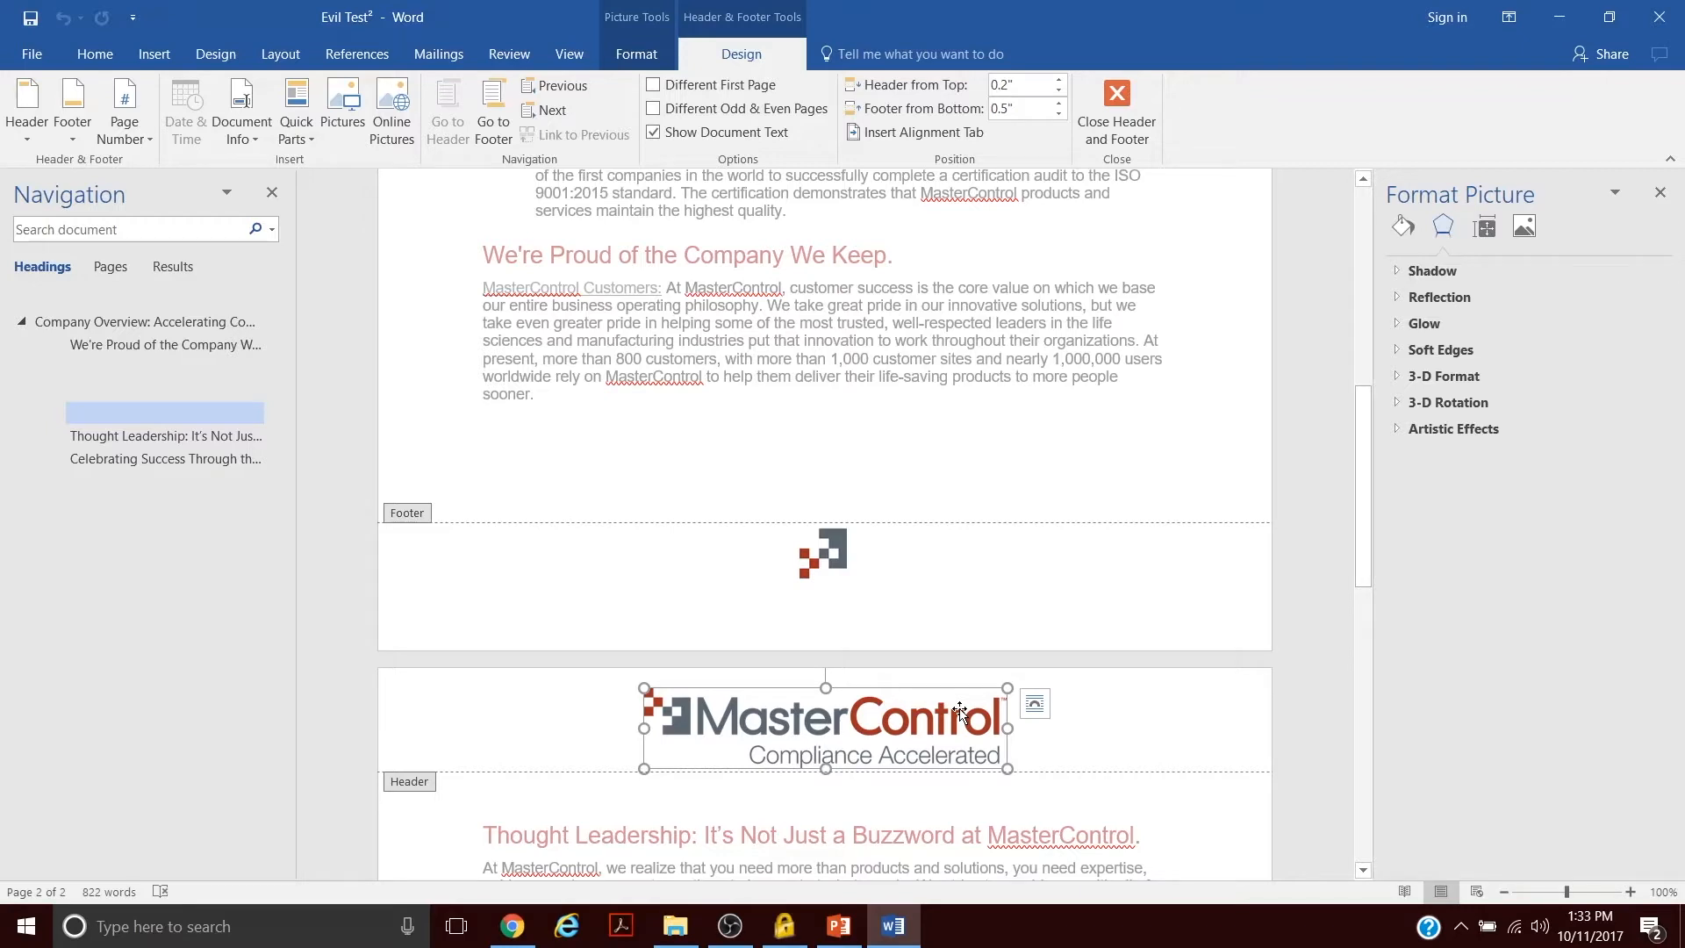
# - Inspect the header logo's size and position settings, and close the Layout dialog without changes
pyautogui.rightClick(894, 741)
pyautogui.click(977, 688)
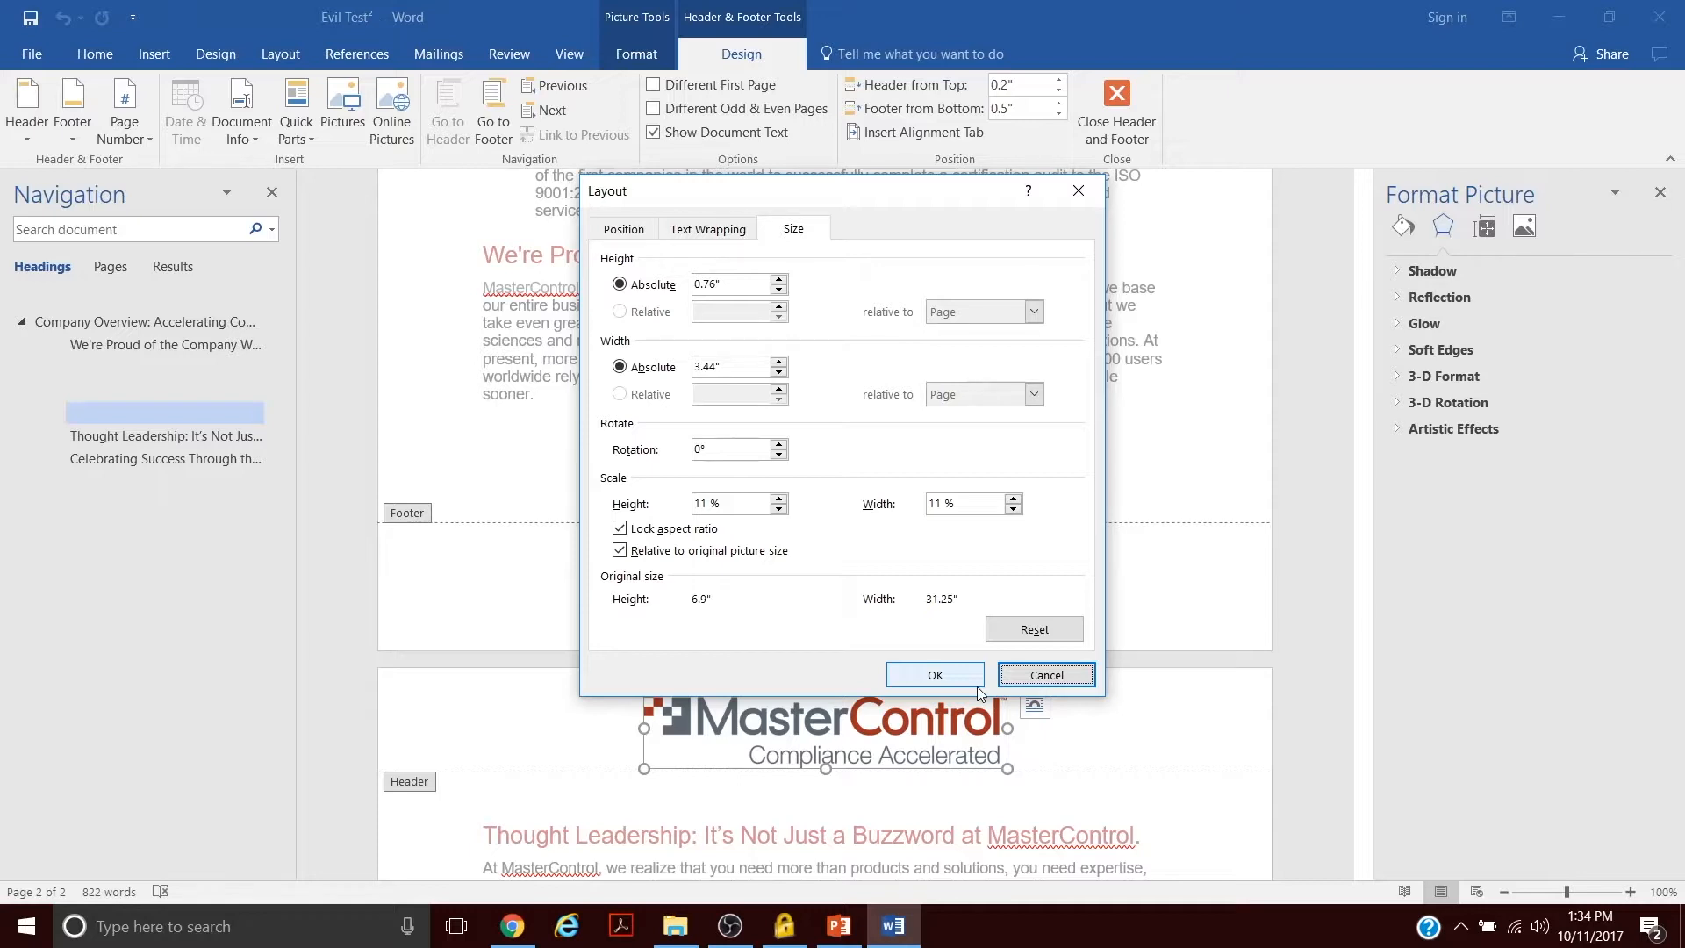
pyautogui.click(1056, 684)
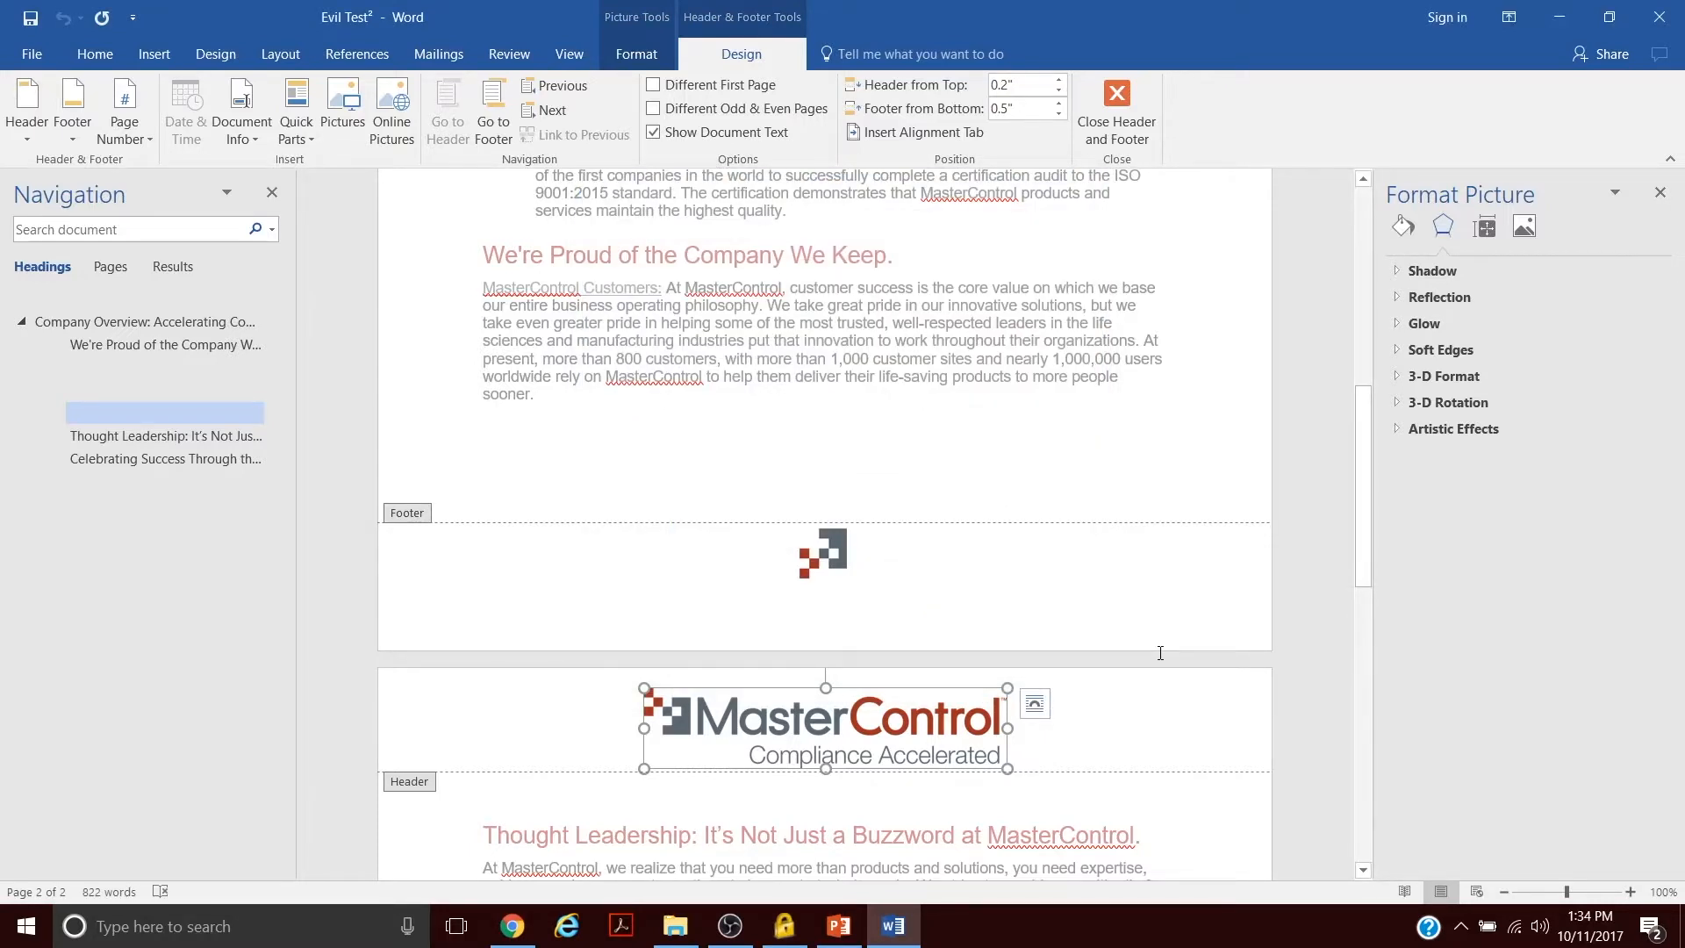
# - Close header and footer editing
pyautogui.click(597, 291)
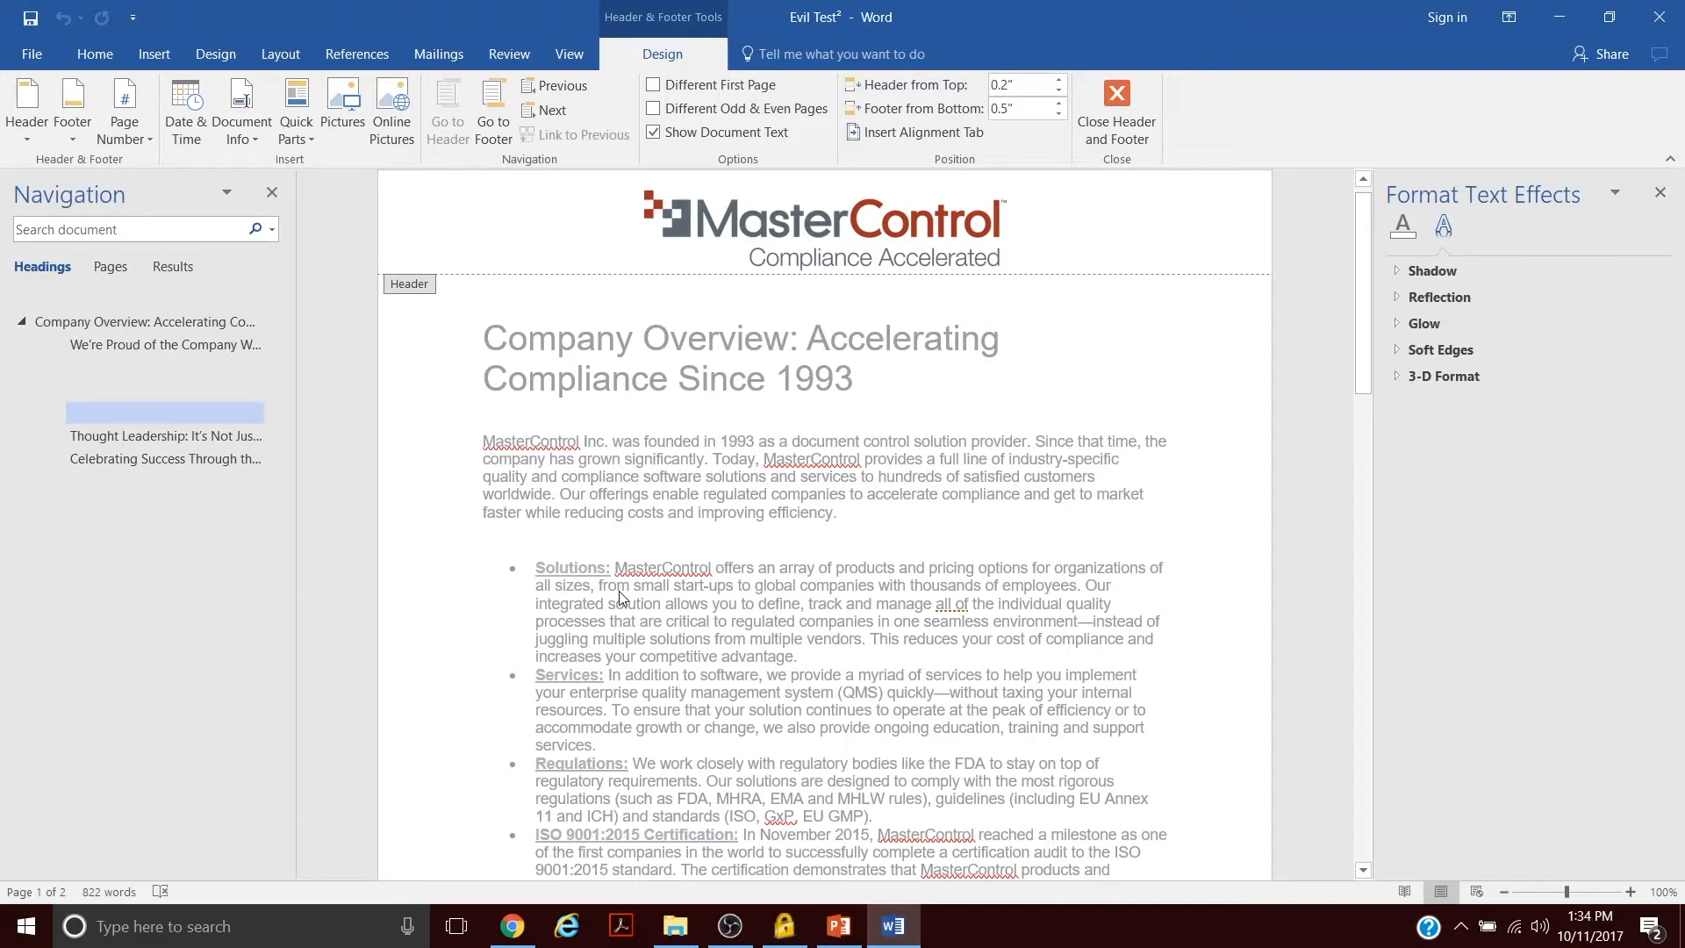
pyautogui.scroll(-10, 620, 597)
pyautogui.scroll(-8, 619, 597)
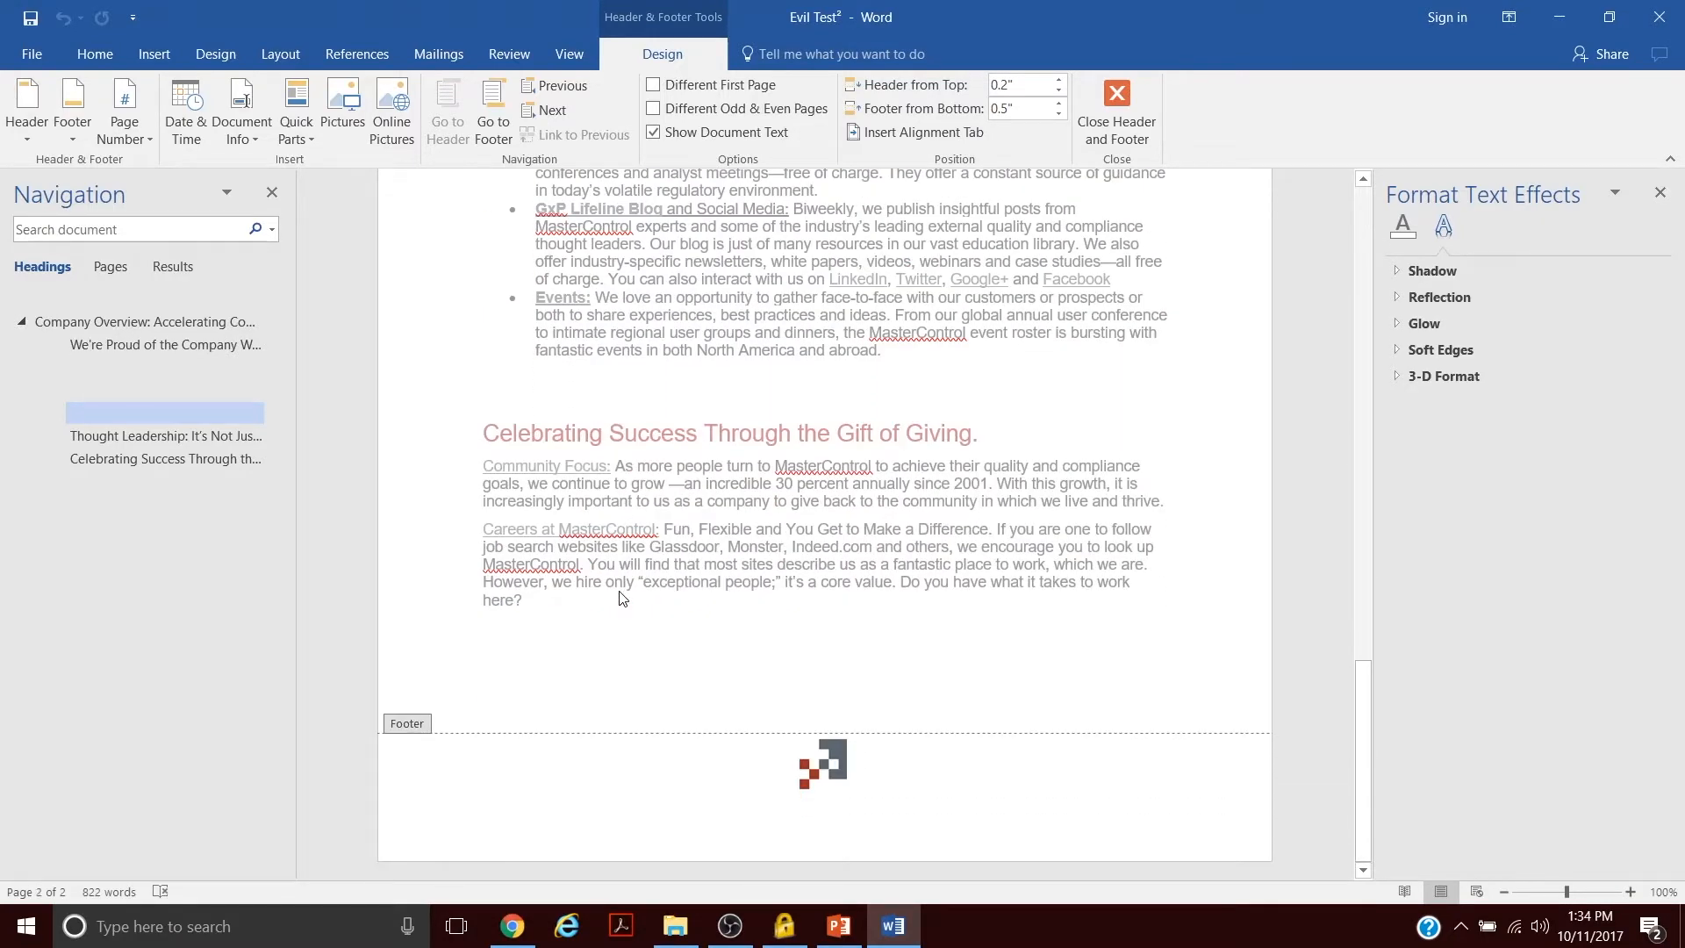
pyautogui.scroll(1, 620, 597)
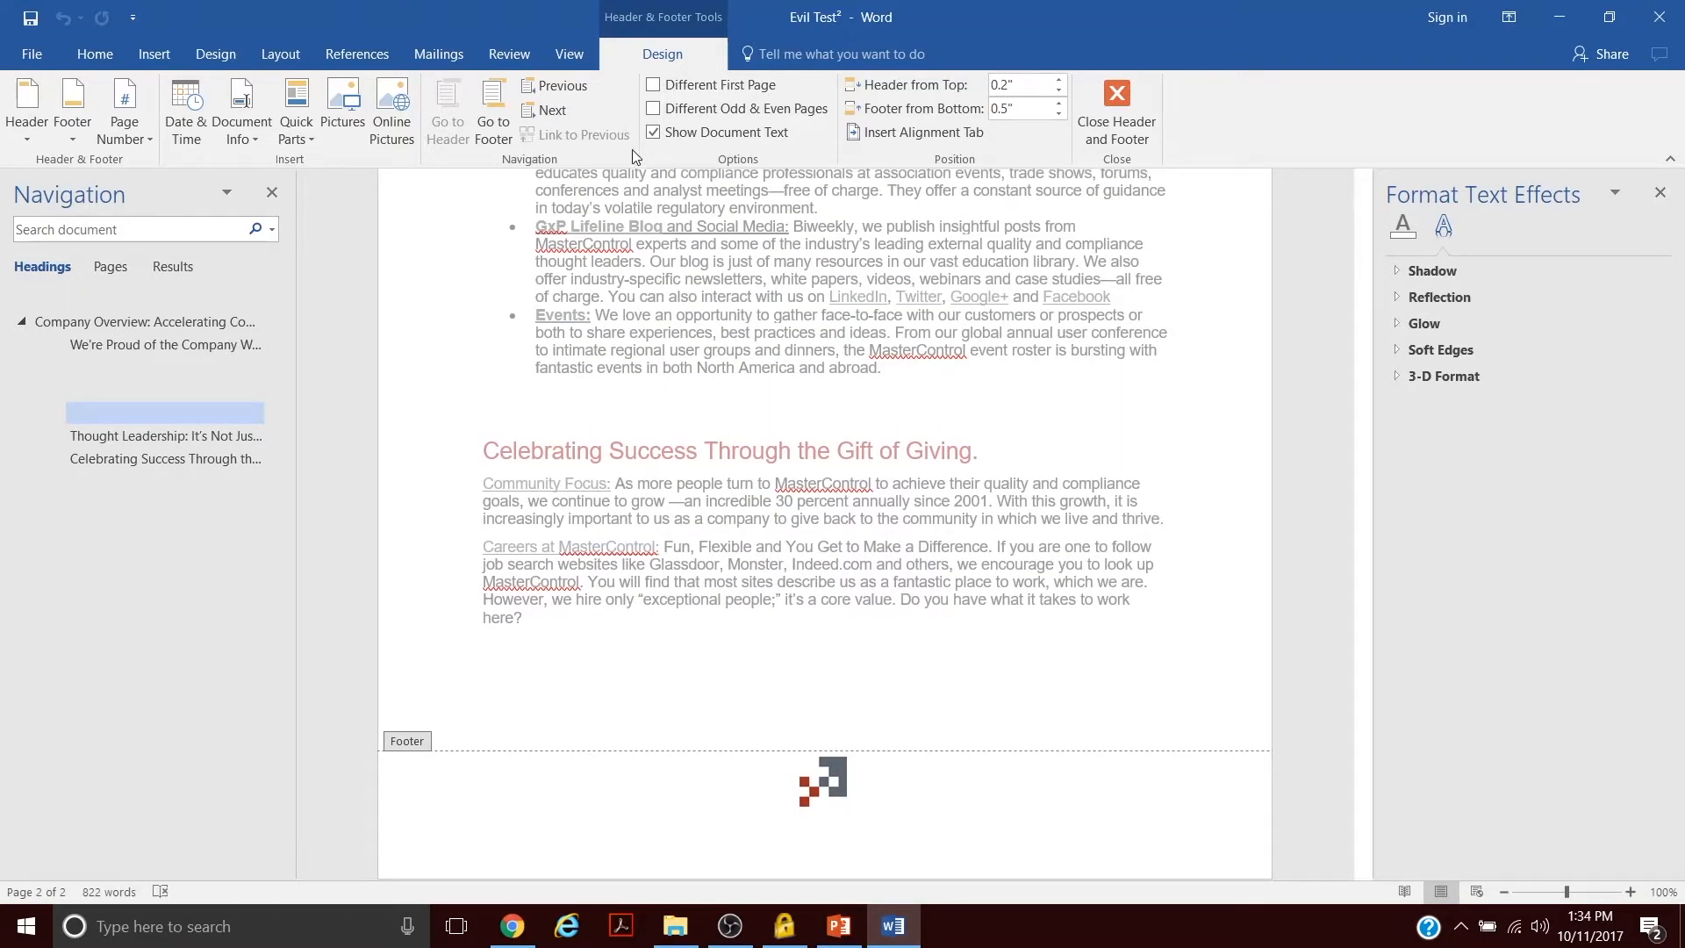
pyautogui.click(1136, 117)
# - Open the footer on the last page and inspect the context options of the footer logo's embedded document object
pyautogui.scroll(-3, 1035, 375)
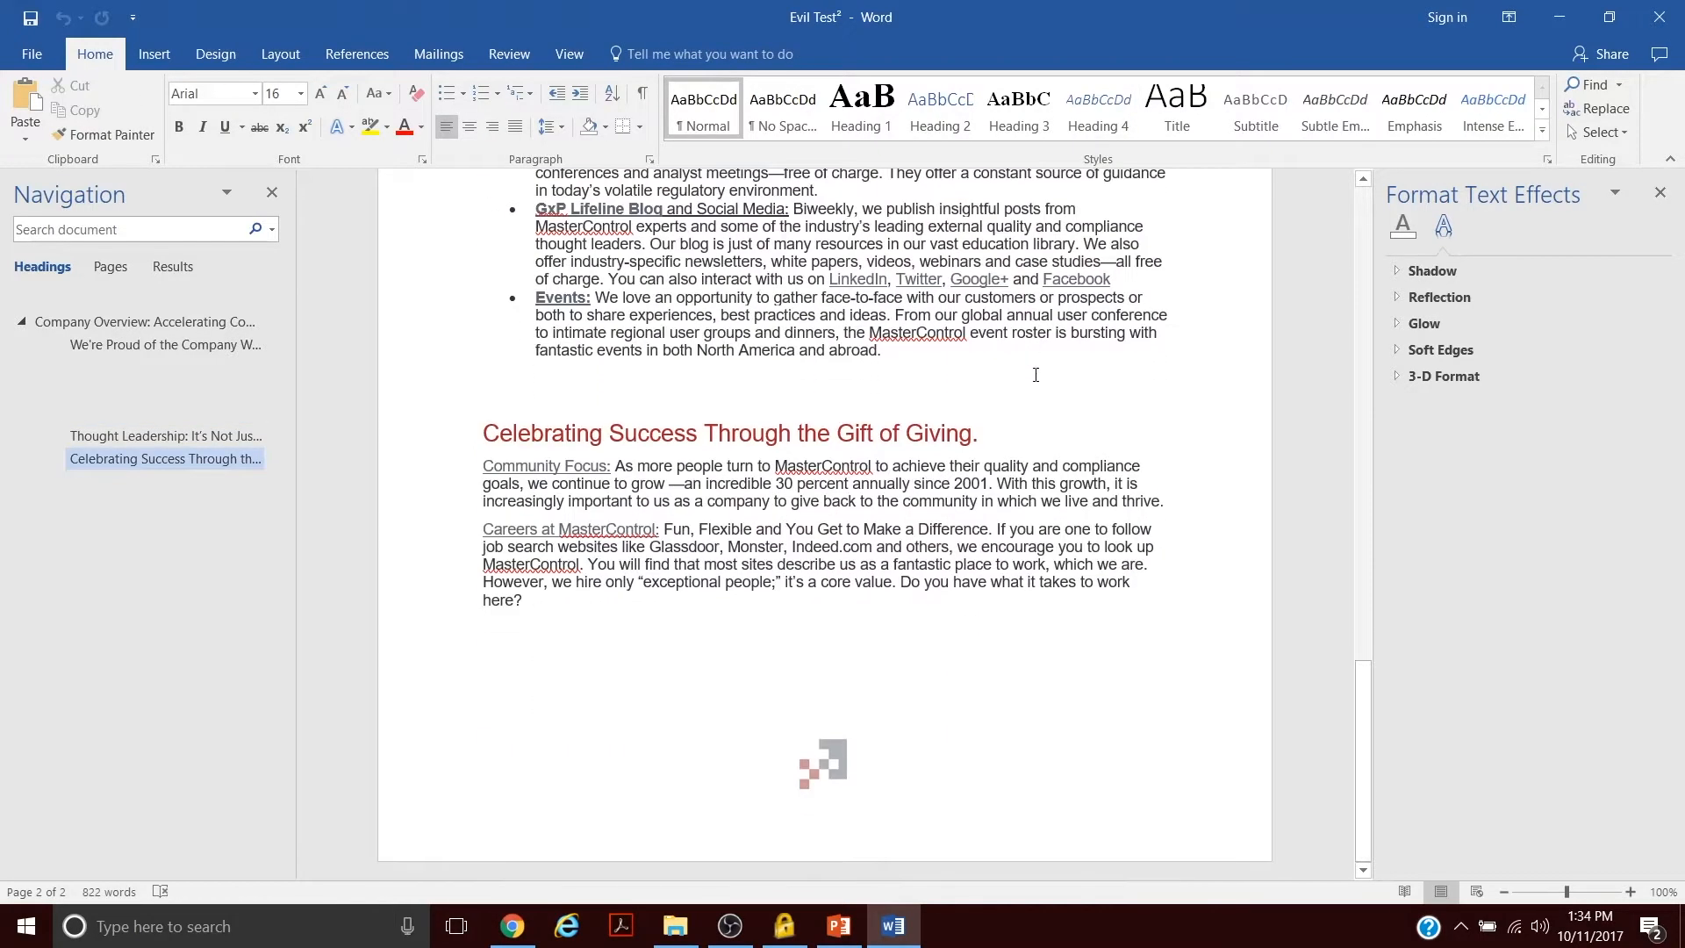
pyautogui.click(822, 768)
pyautogui.doubleClick(822, 768)
pyautogui.click(822, 768)
pyautogui.rightClick(825, 769)
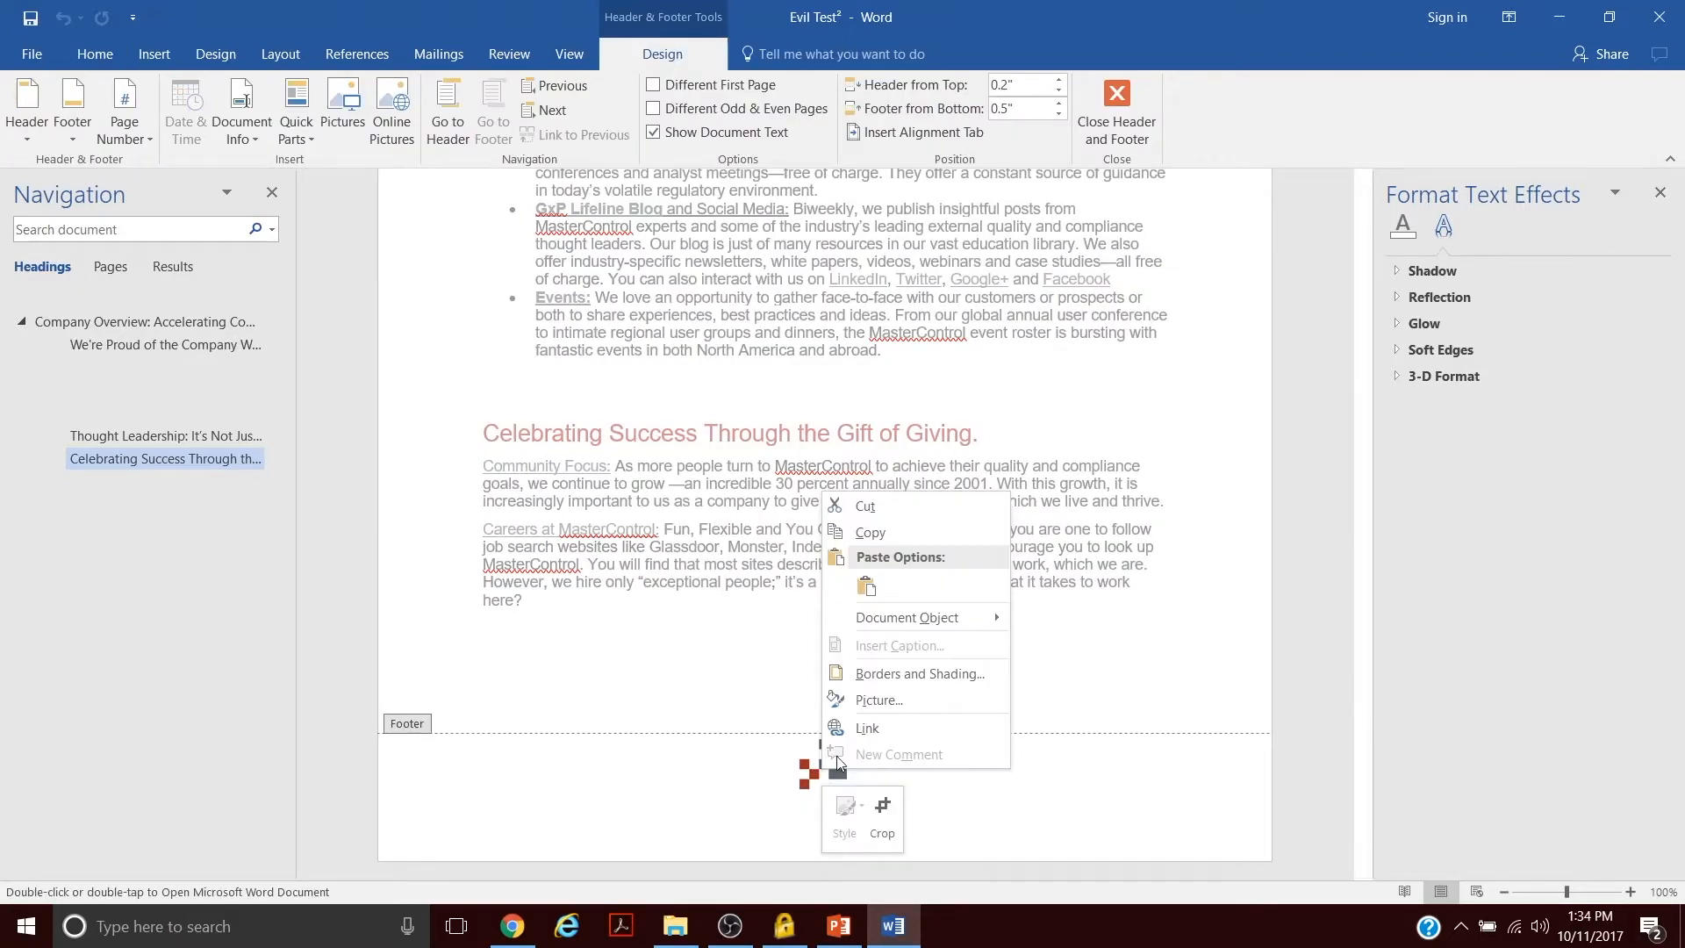
pyautogui.click(809, 776)
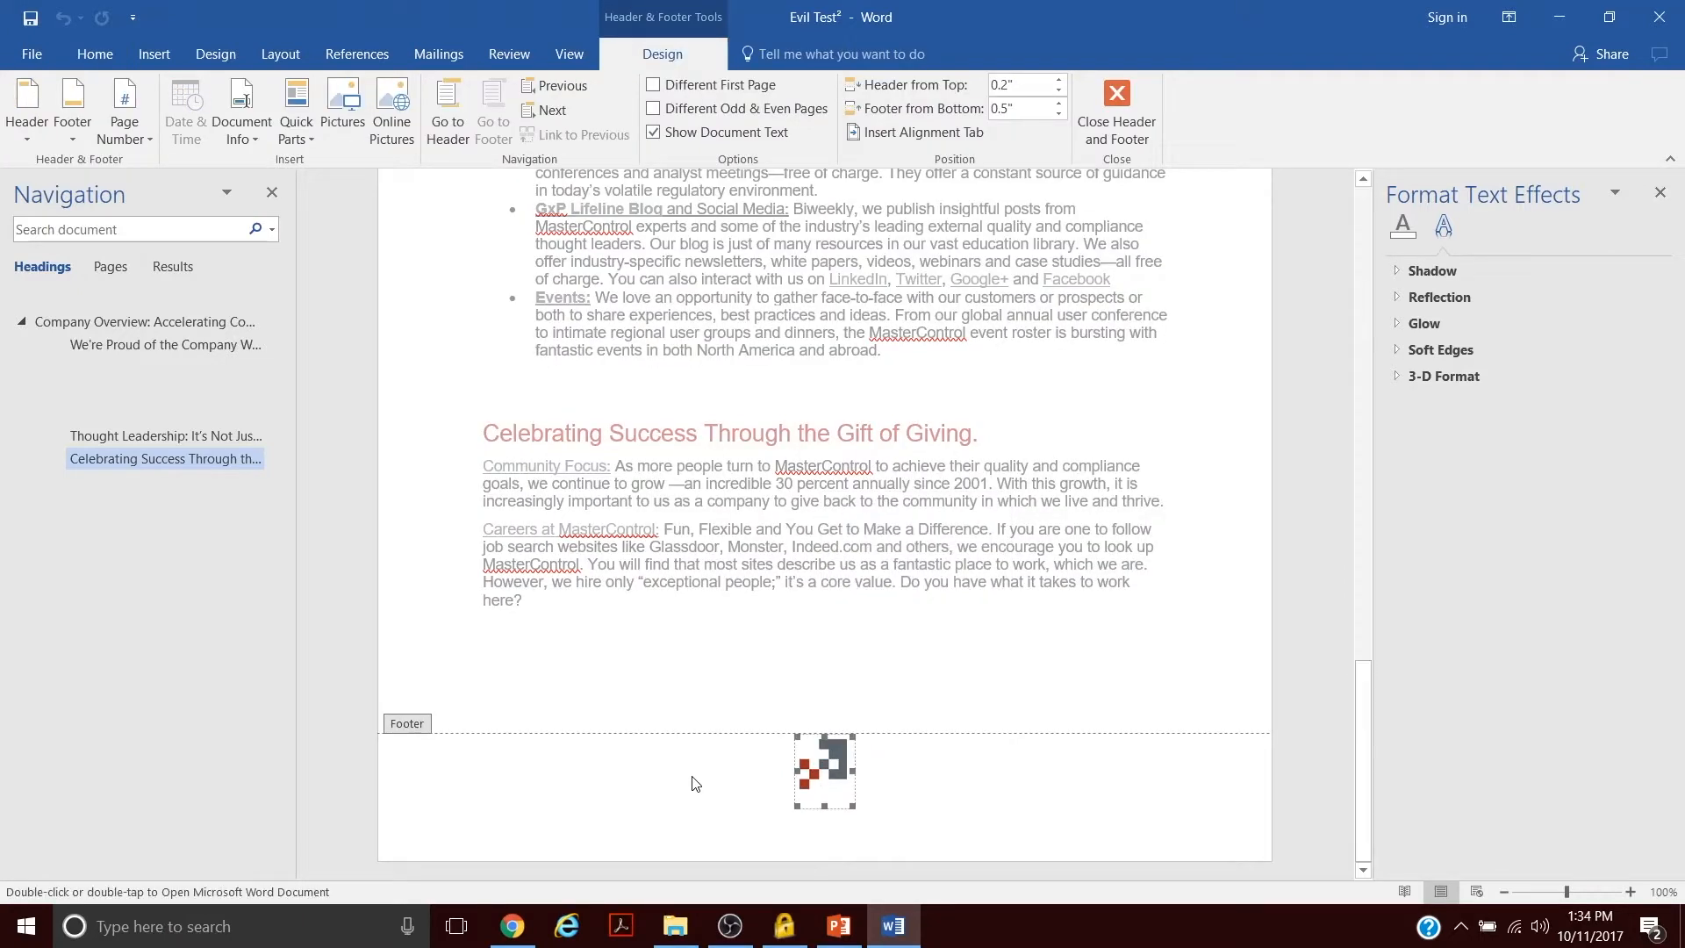
pyautogui.rightClick(830, 769)
pyautogui.moveTo(959, 628)
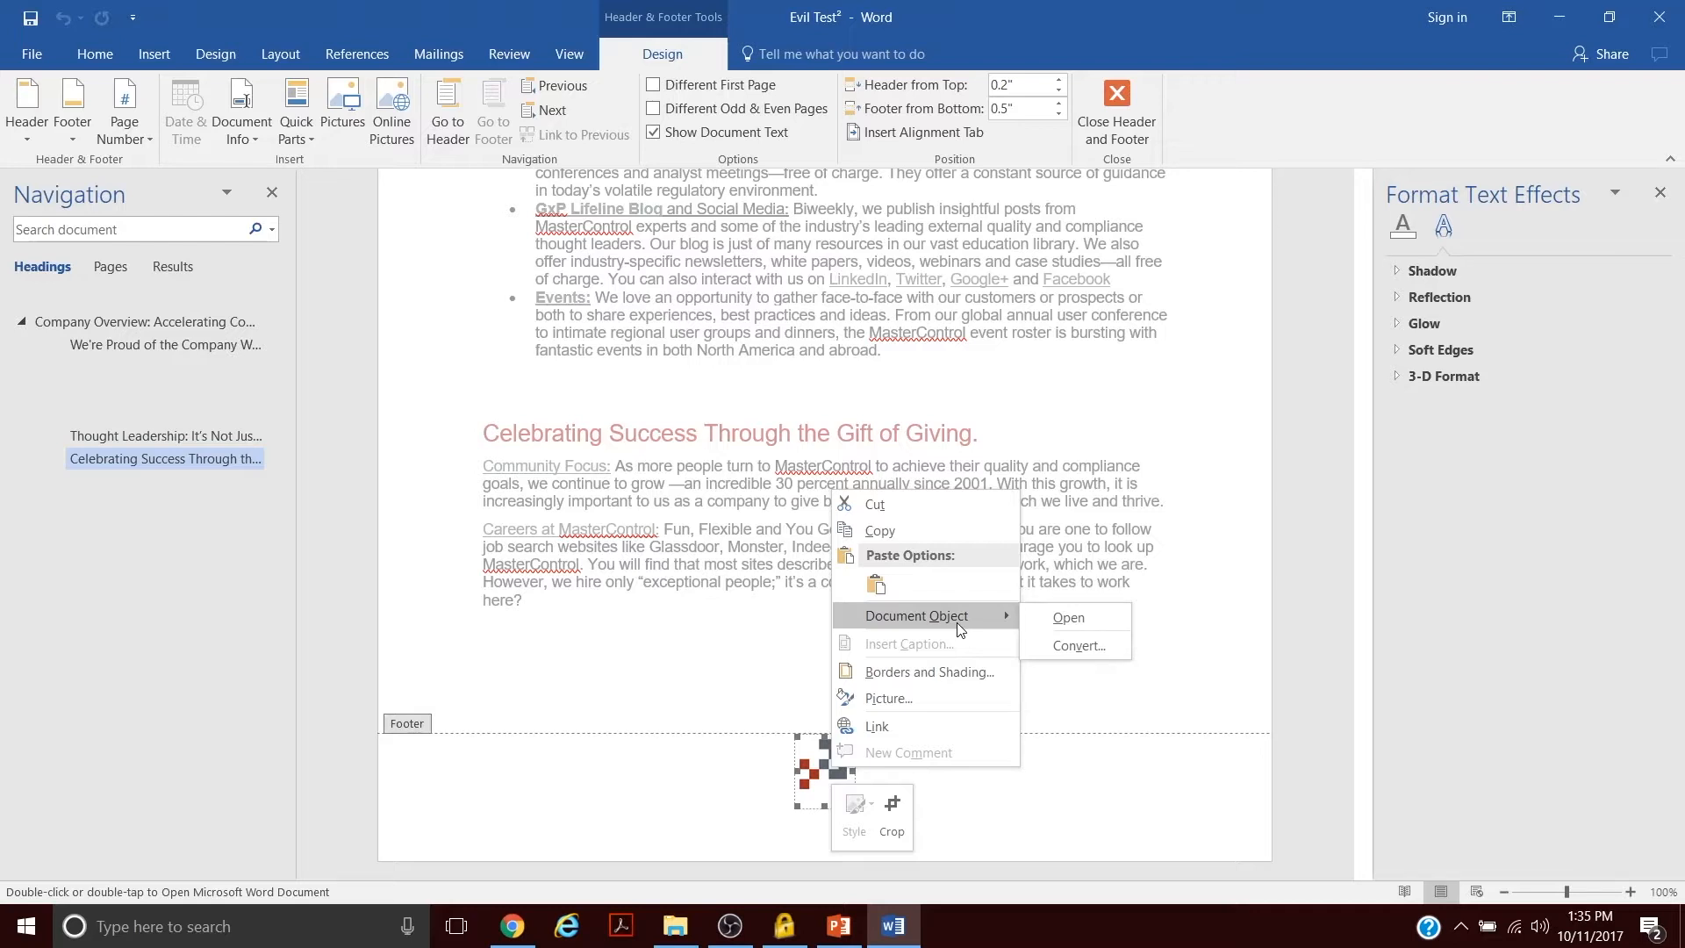
# - Deselect the footer logo and return from the footer to the document body
pyautogui.click(818, 762)
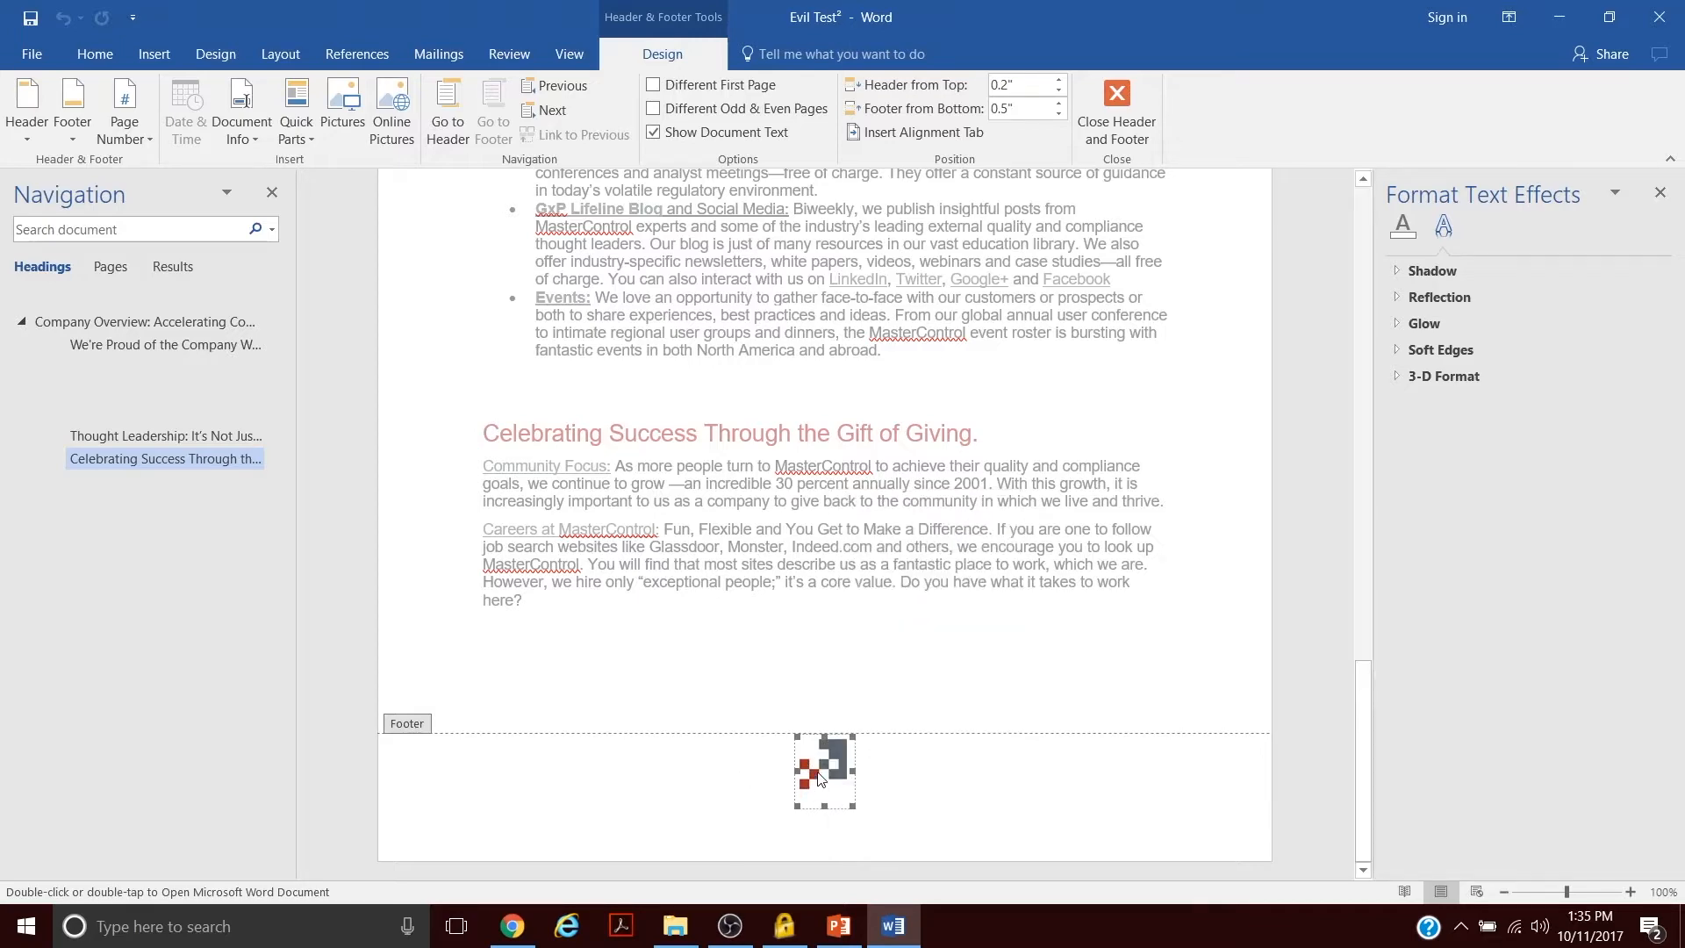
pyautogui.click(917, 786)
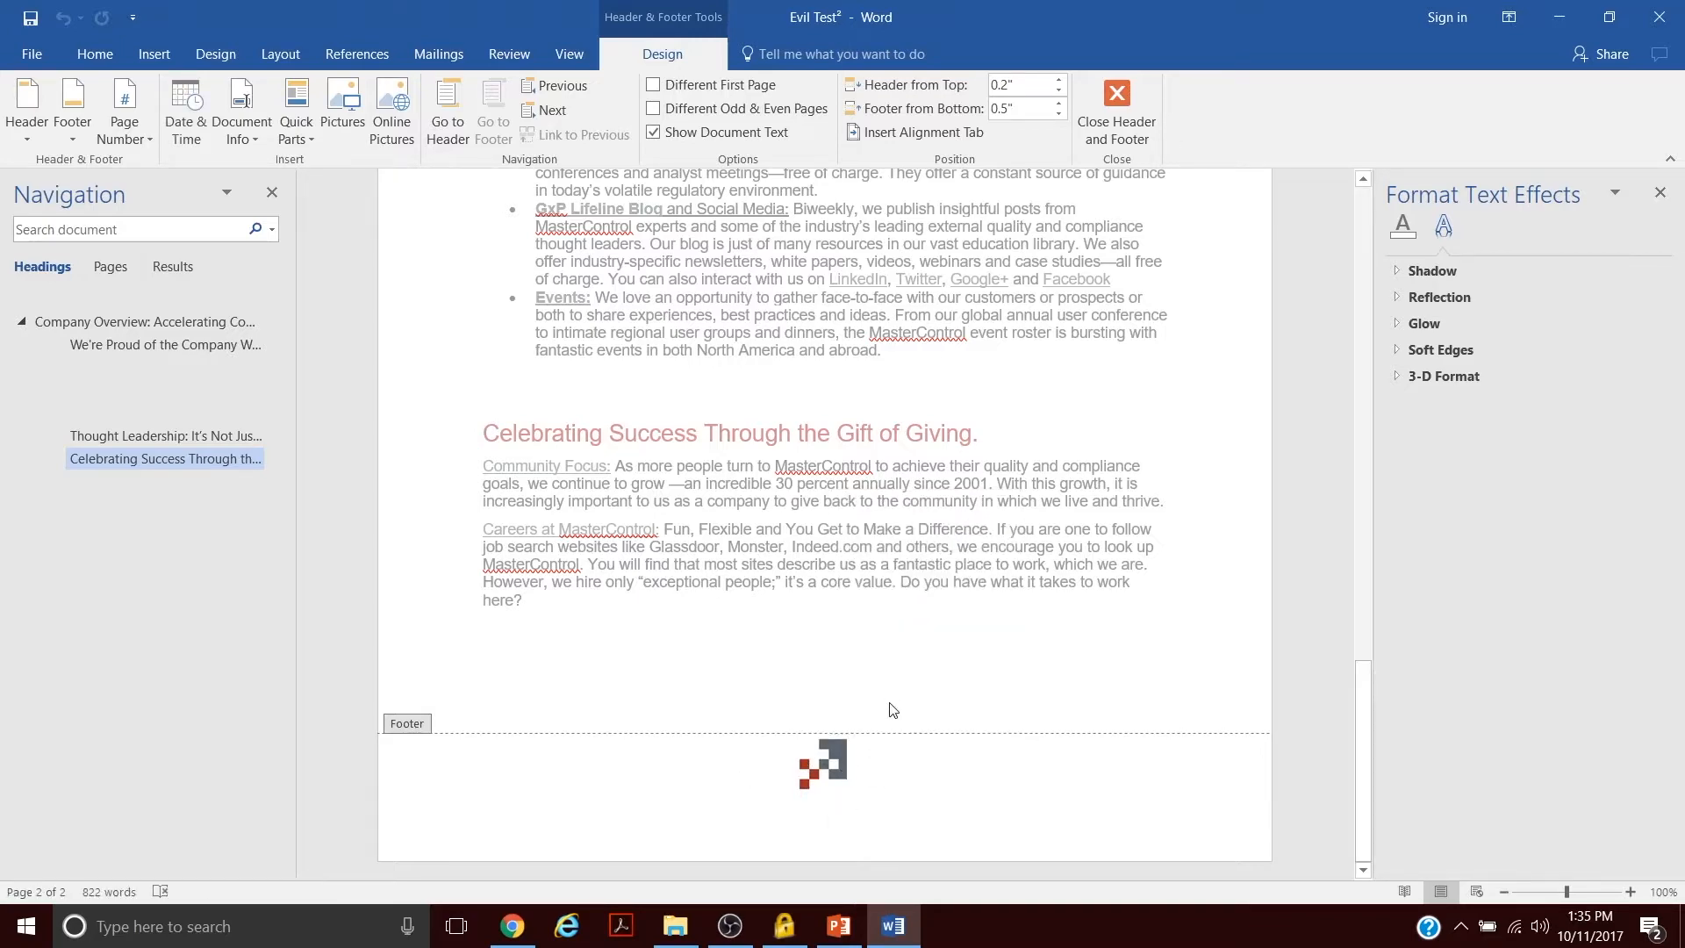
pyautogui.doubleClick(817, 765)
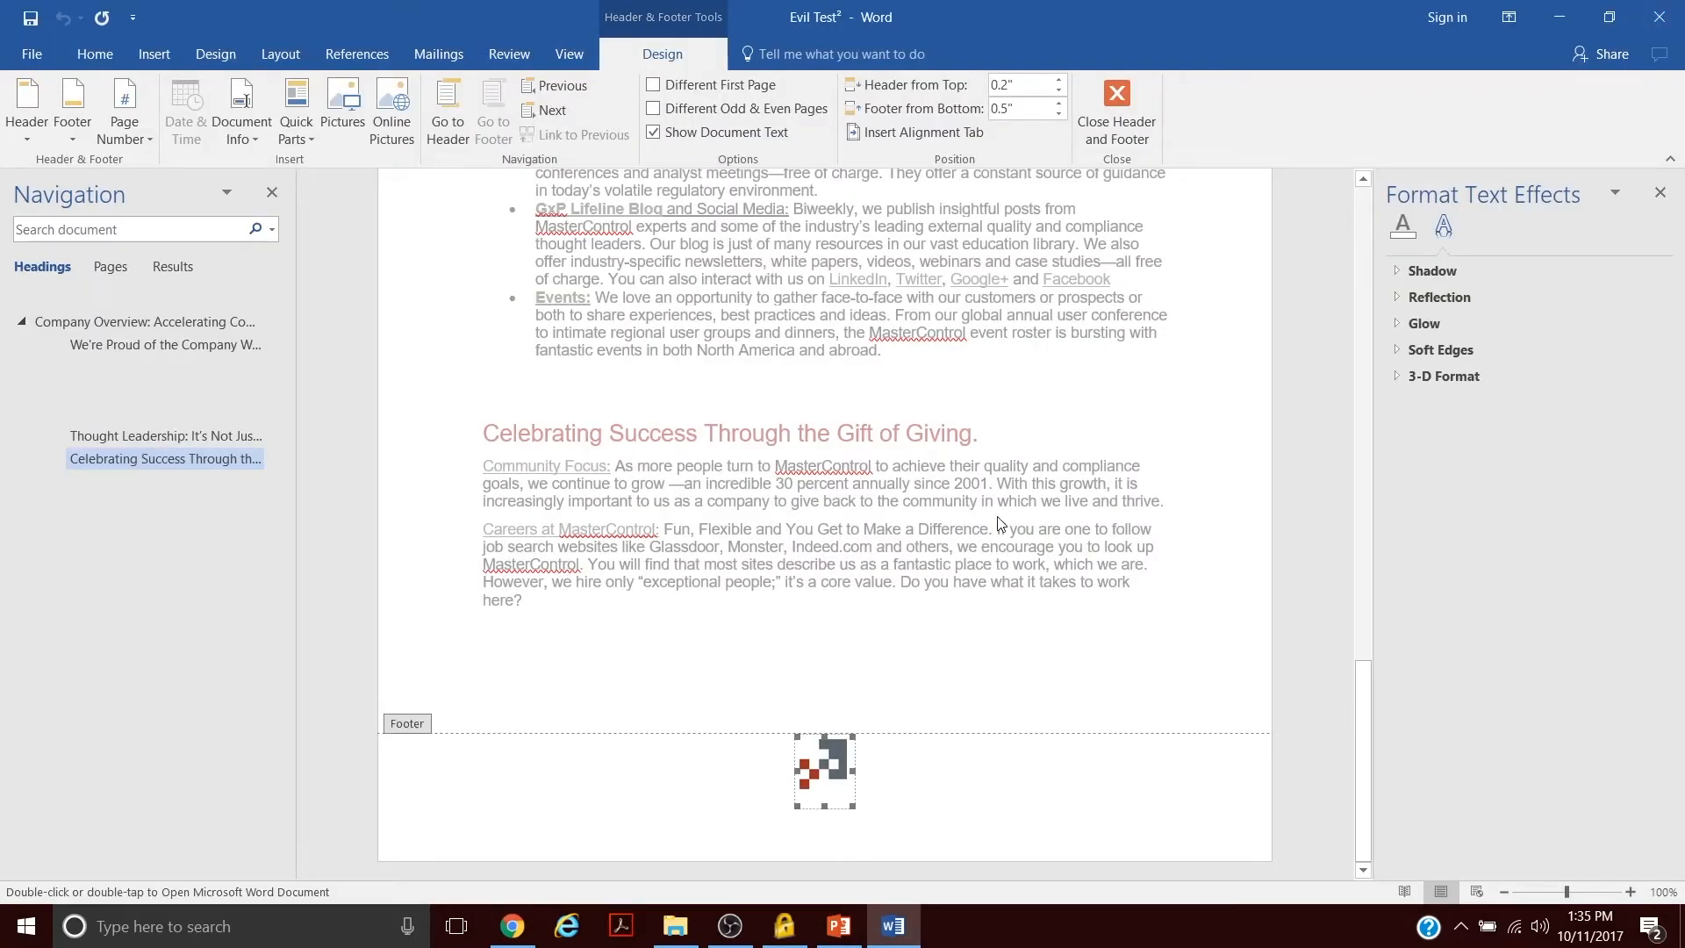
pyautogui.doubleClick(1095, 483)
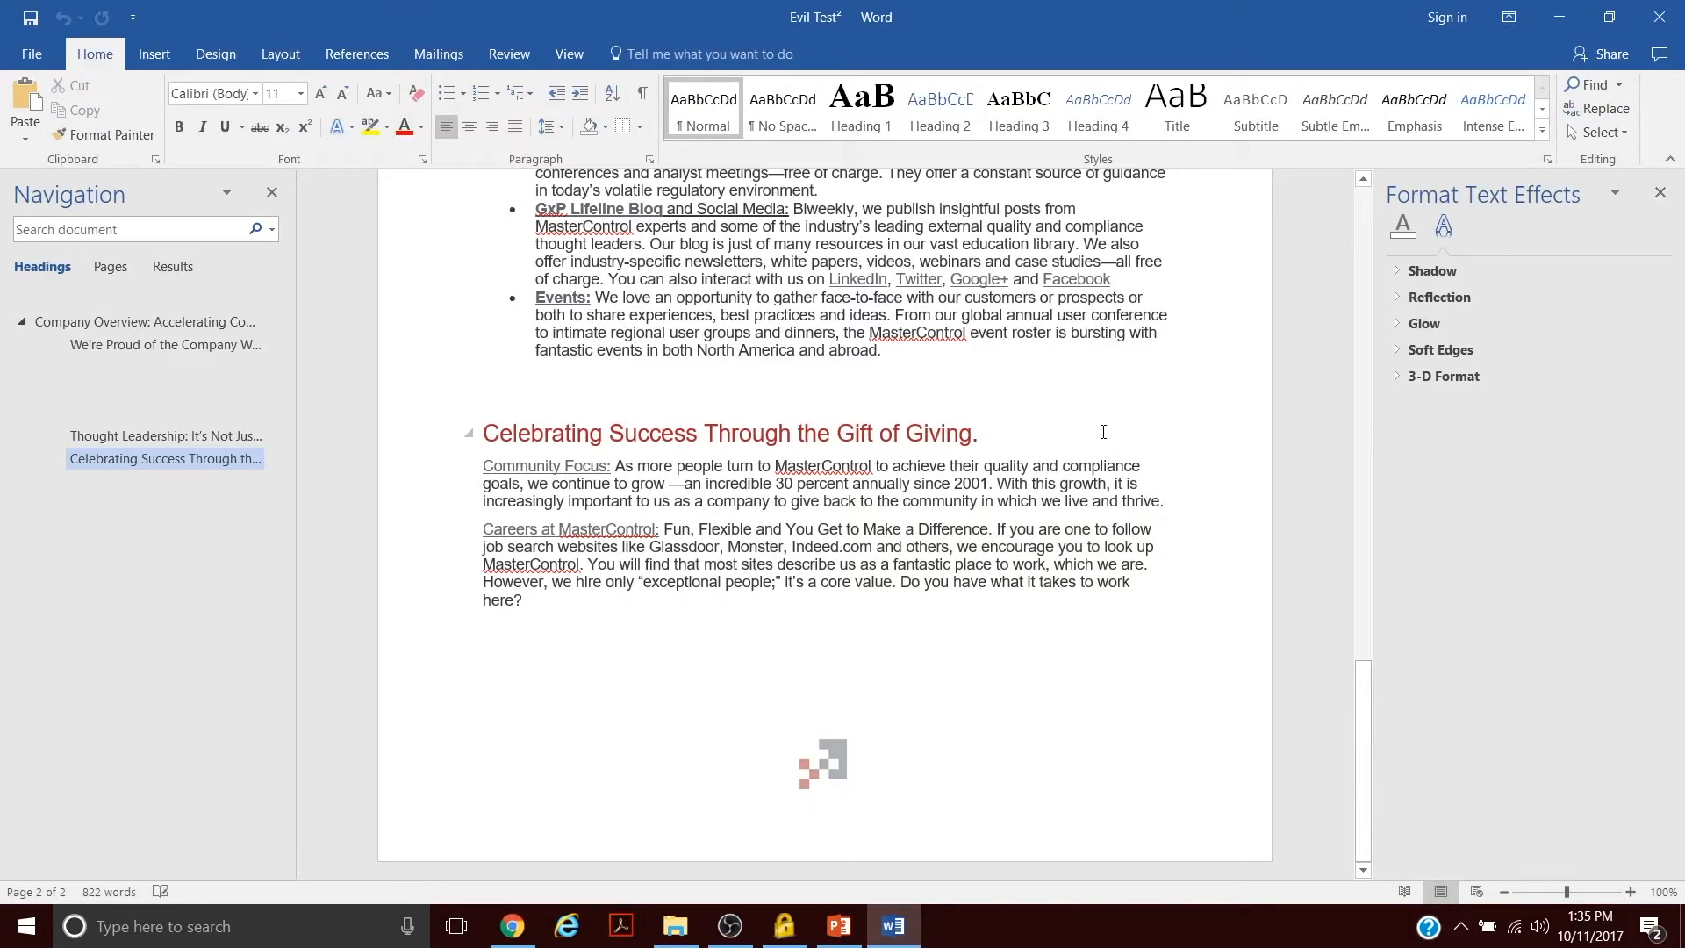
# - Scroll through the whole document to review its headers, footers and content on both pages
pyautogui.scroll(7, 1104, 432)
pyautogui.scroll(-7, 1103, 432)
pyautogui.scroll(7, 1103, 432)
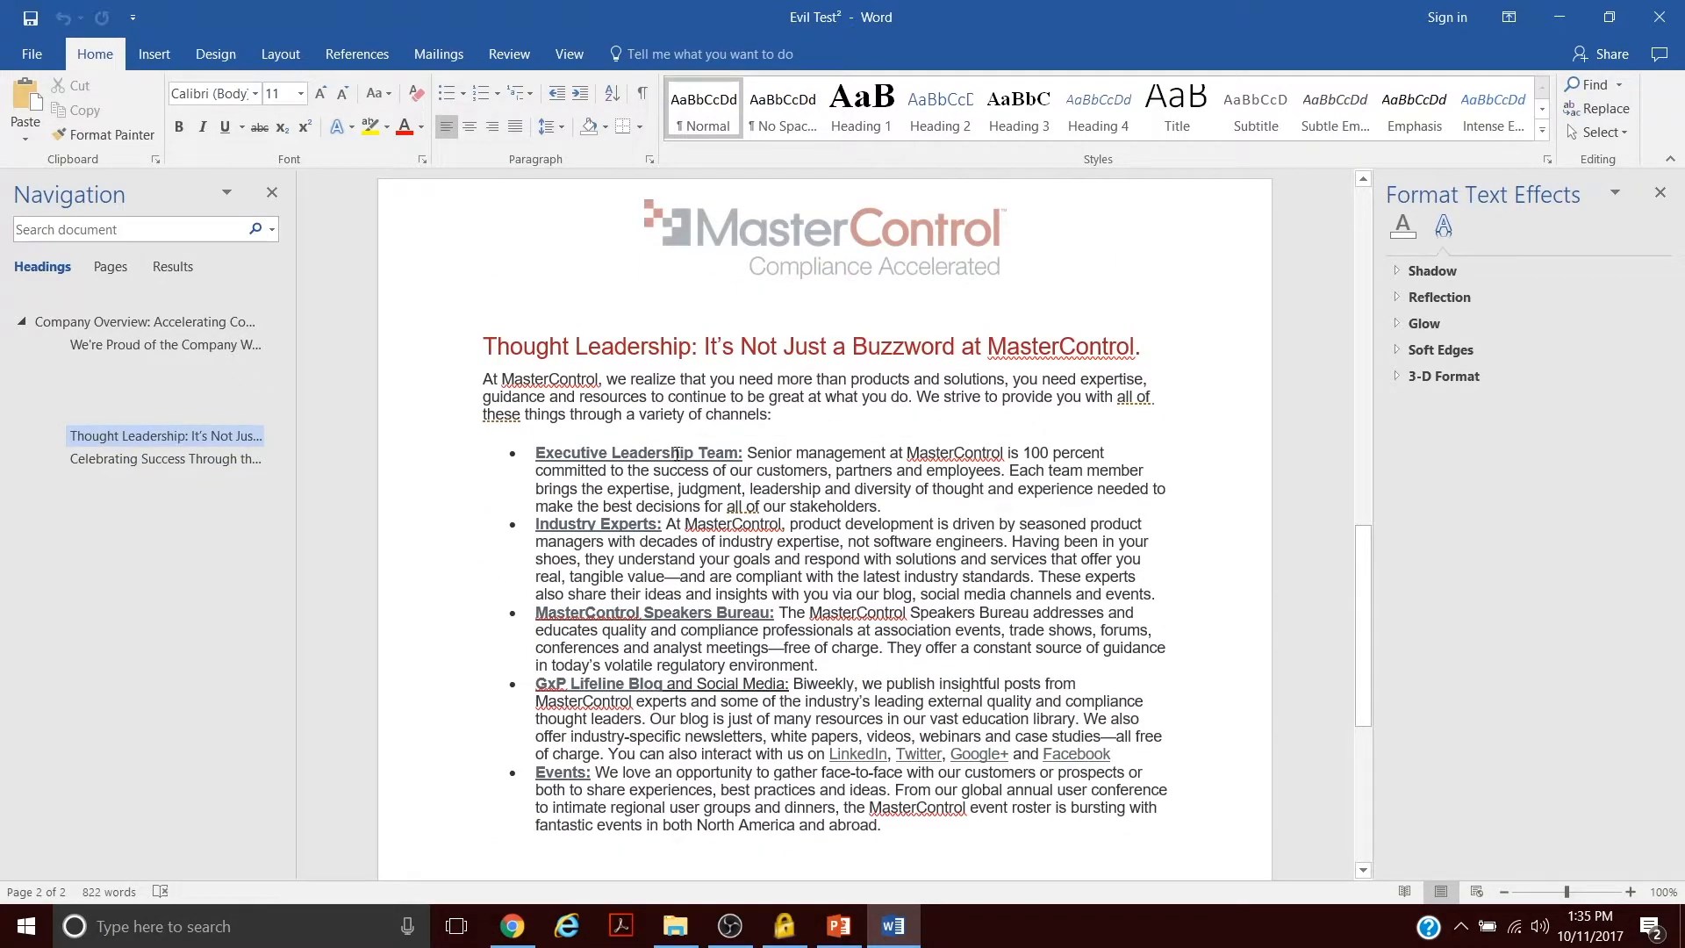
pyautogui.scroll(-5, 677, 441)
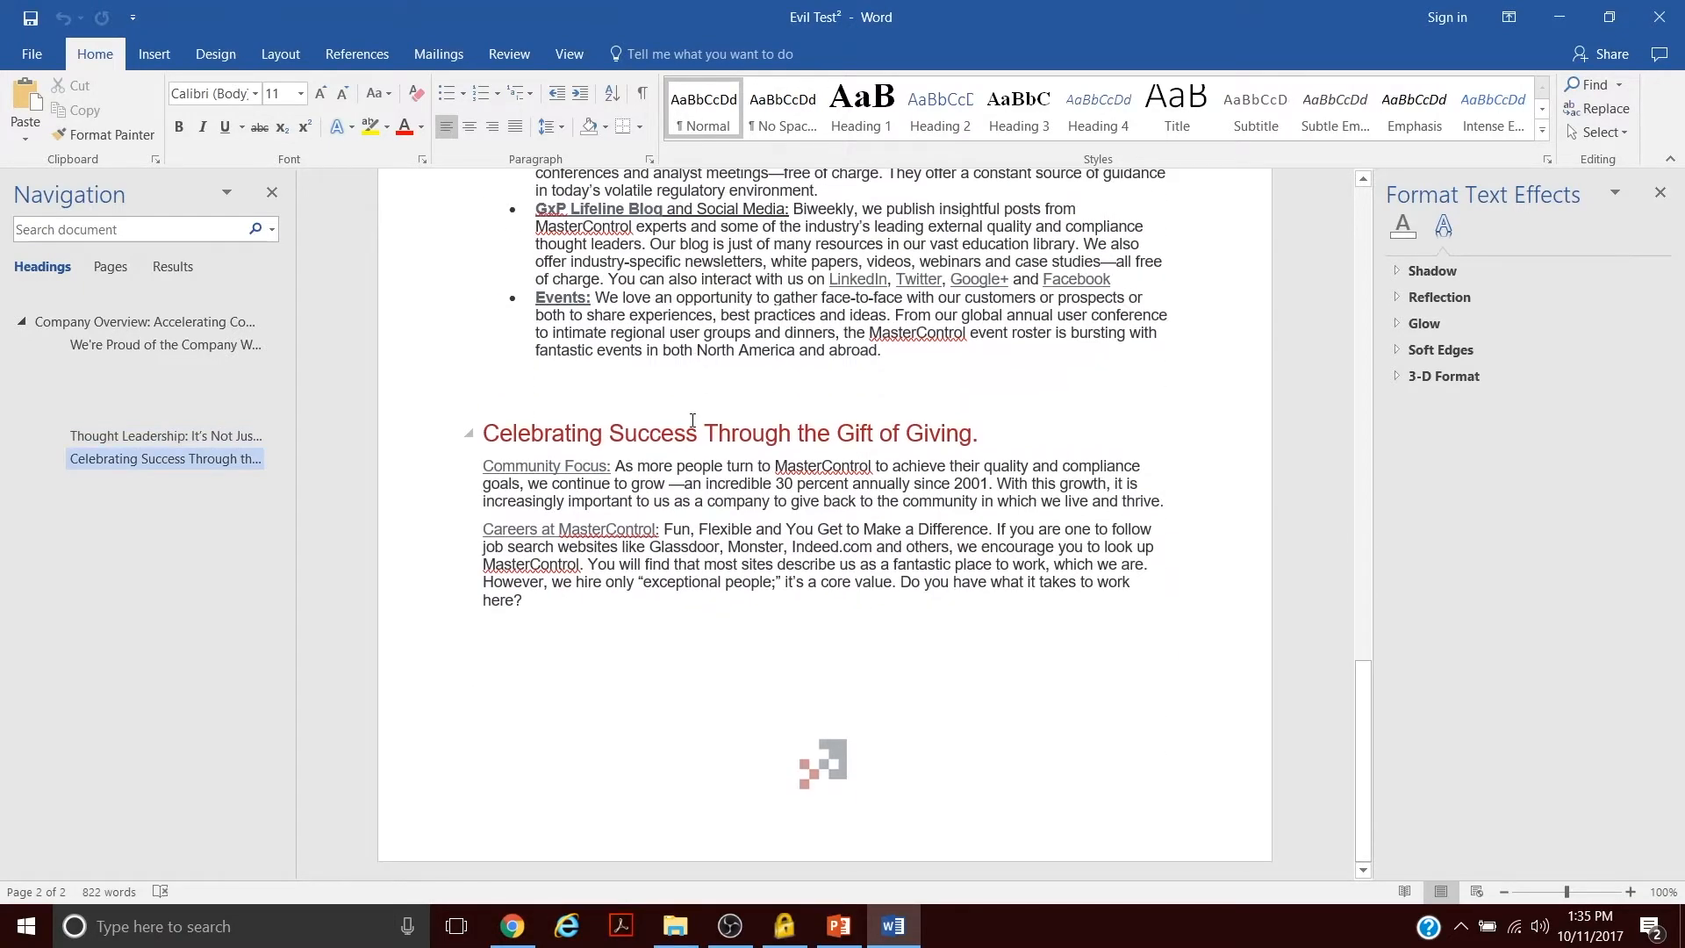
pyautogui.scroll(8, 692, 420)
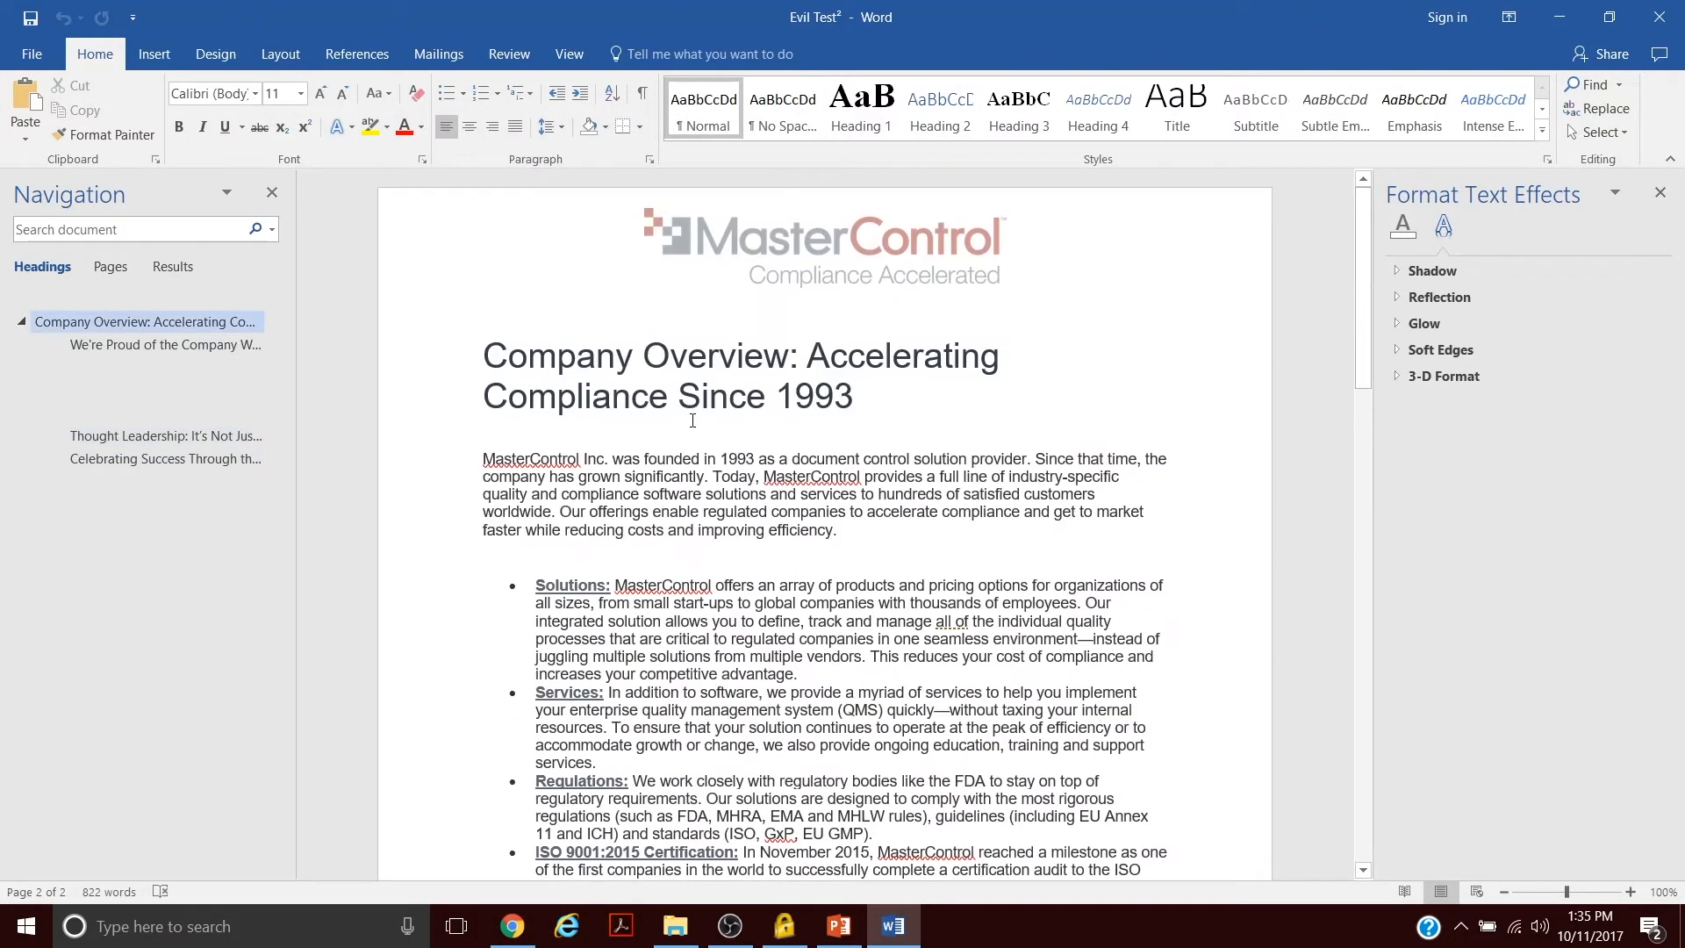
pyautogui.scroll(-3, 693, 421)
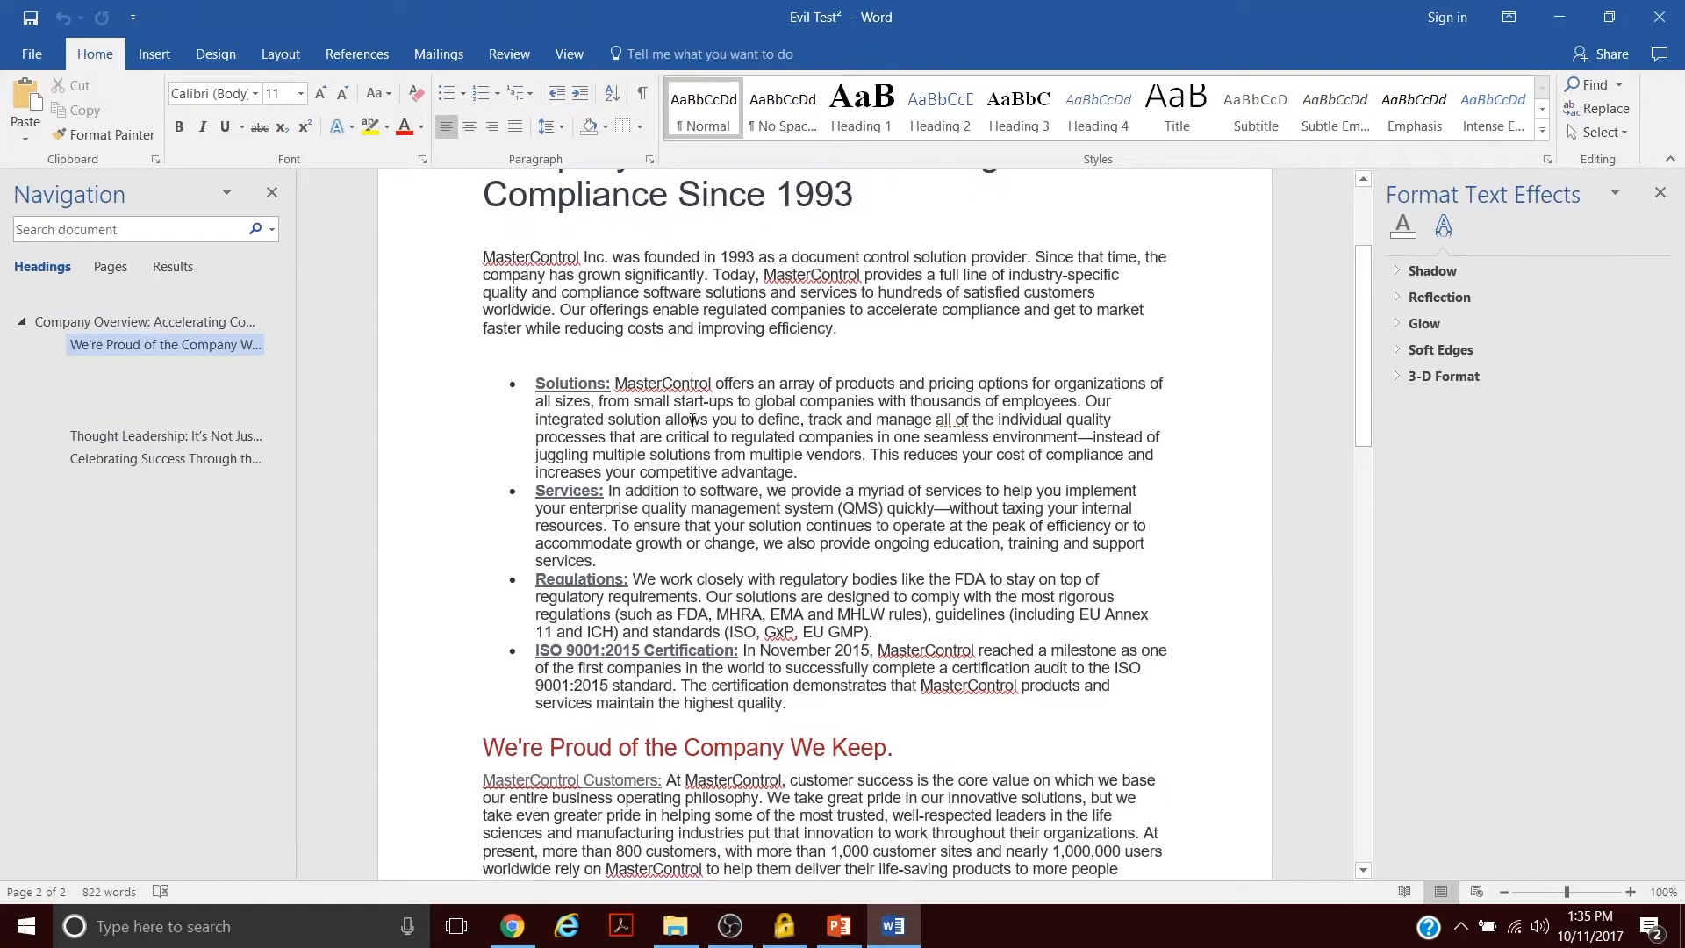
pyautogui.scroll(-1, 693, 420)
pyautogui.scroll(-3, 694, 401)
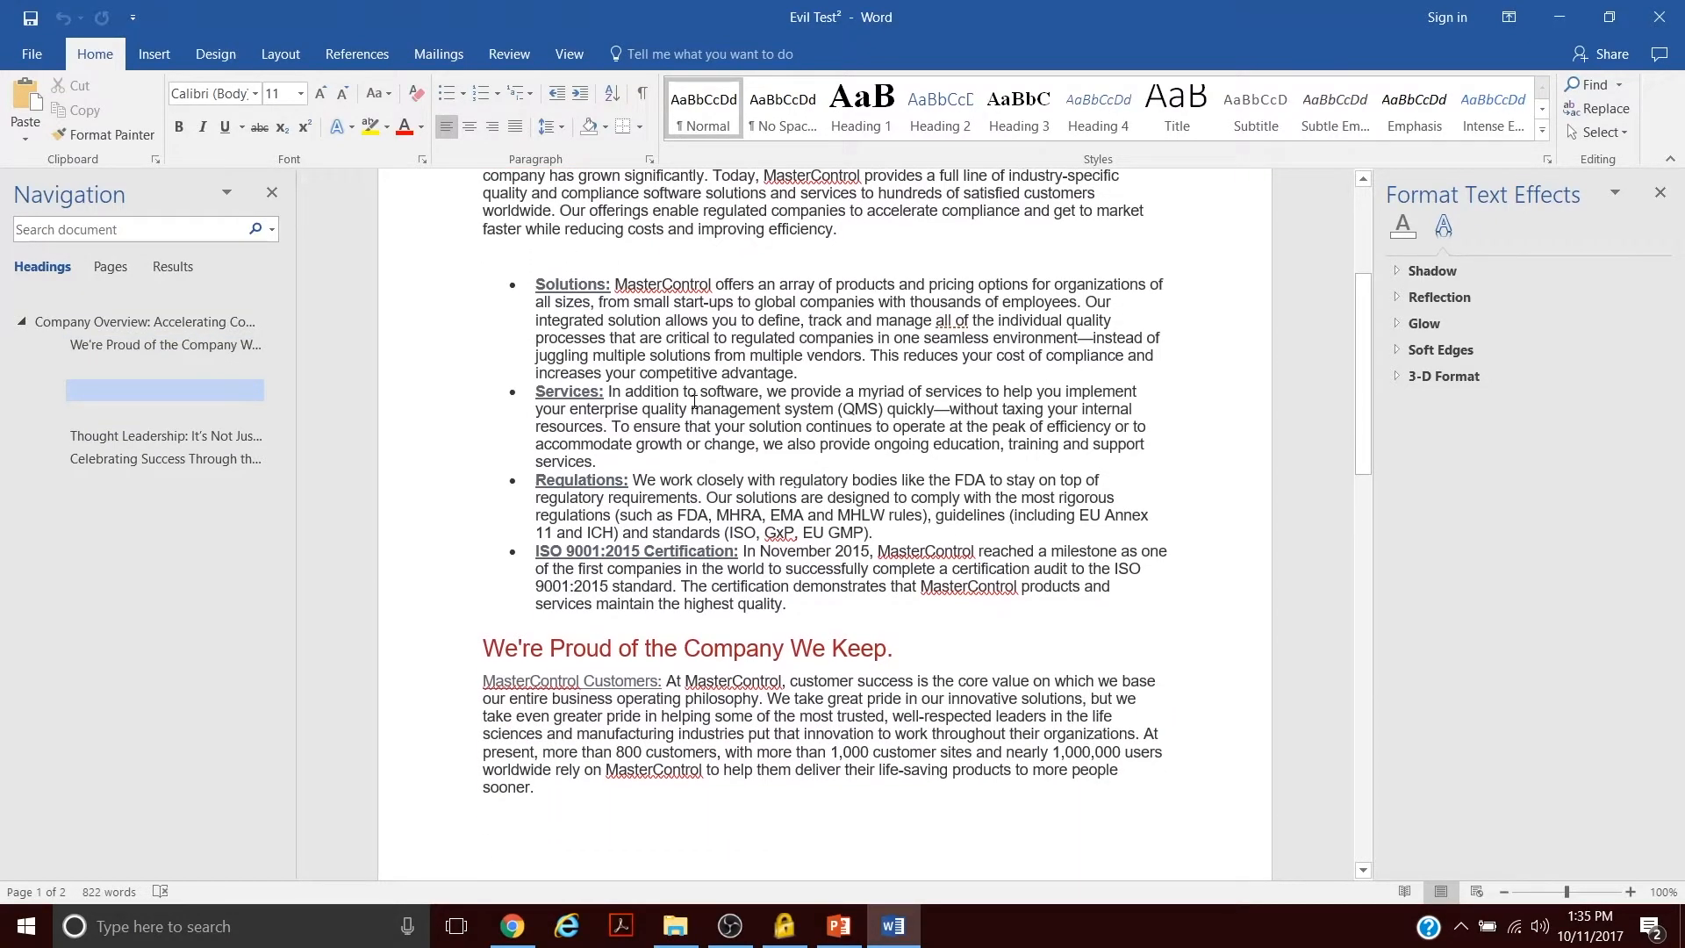
pyautogui.scroll(-9, 695, 401)
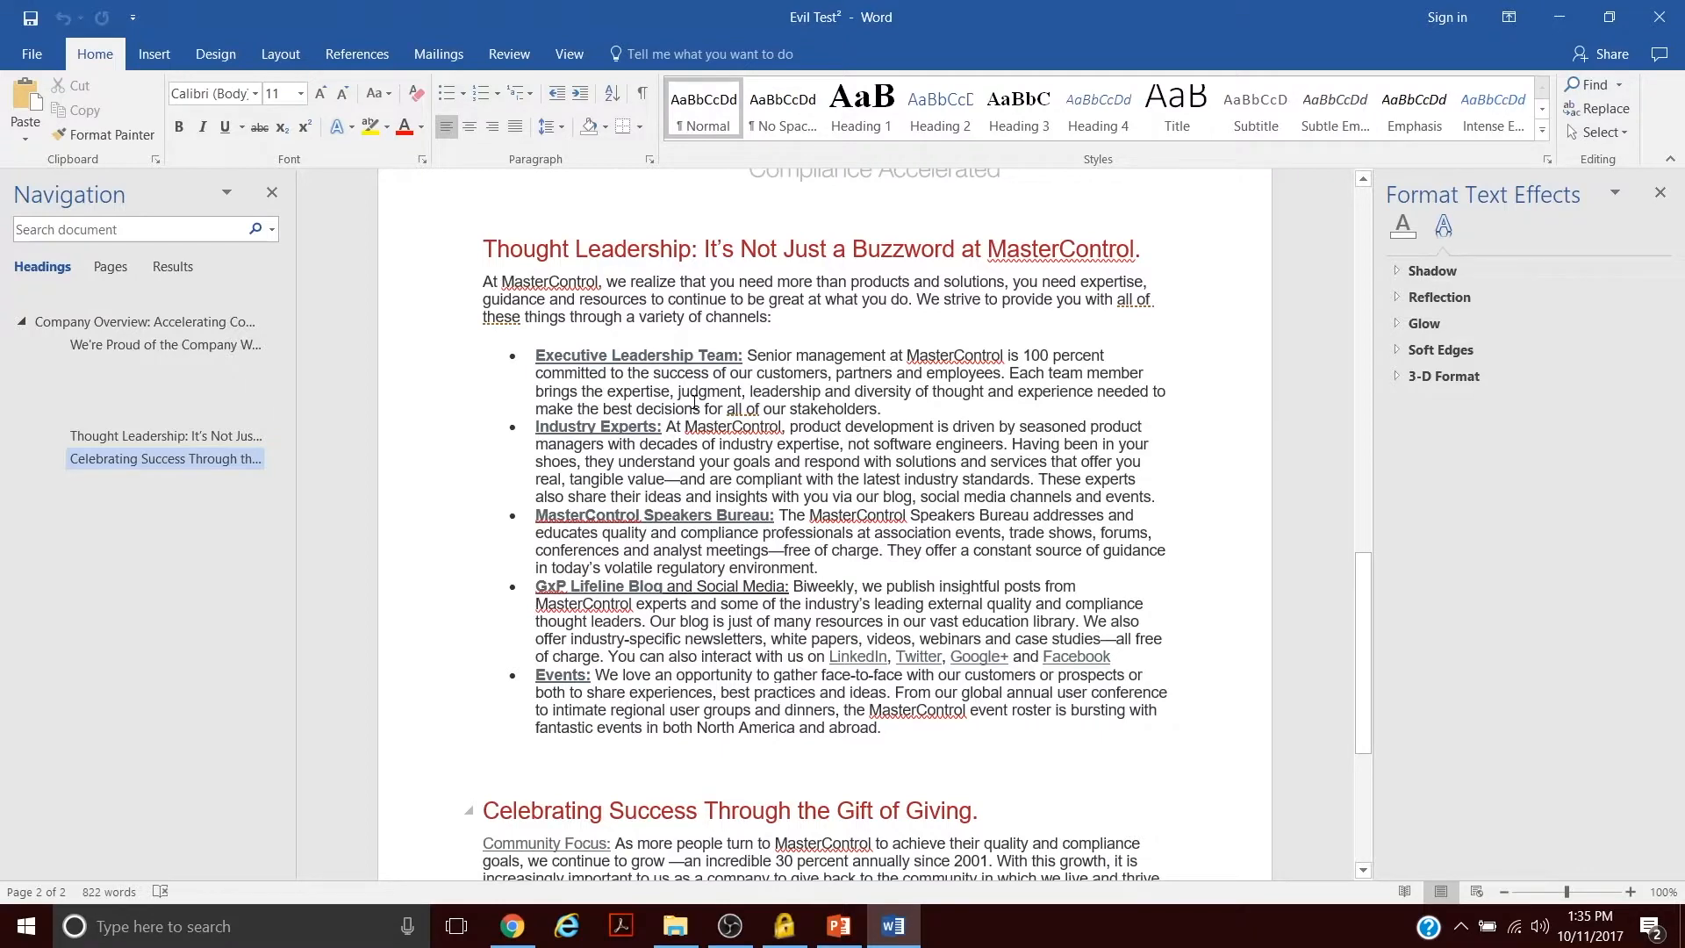
pyautogui.scroll(-3, 694, 402)
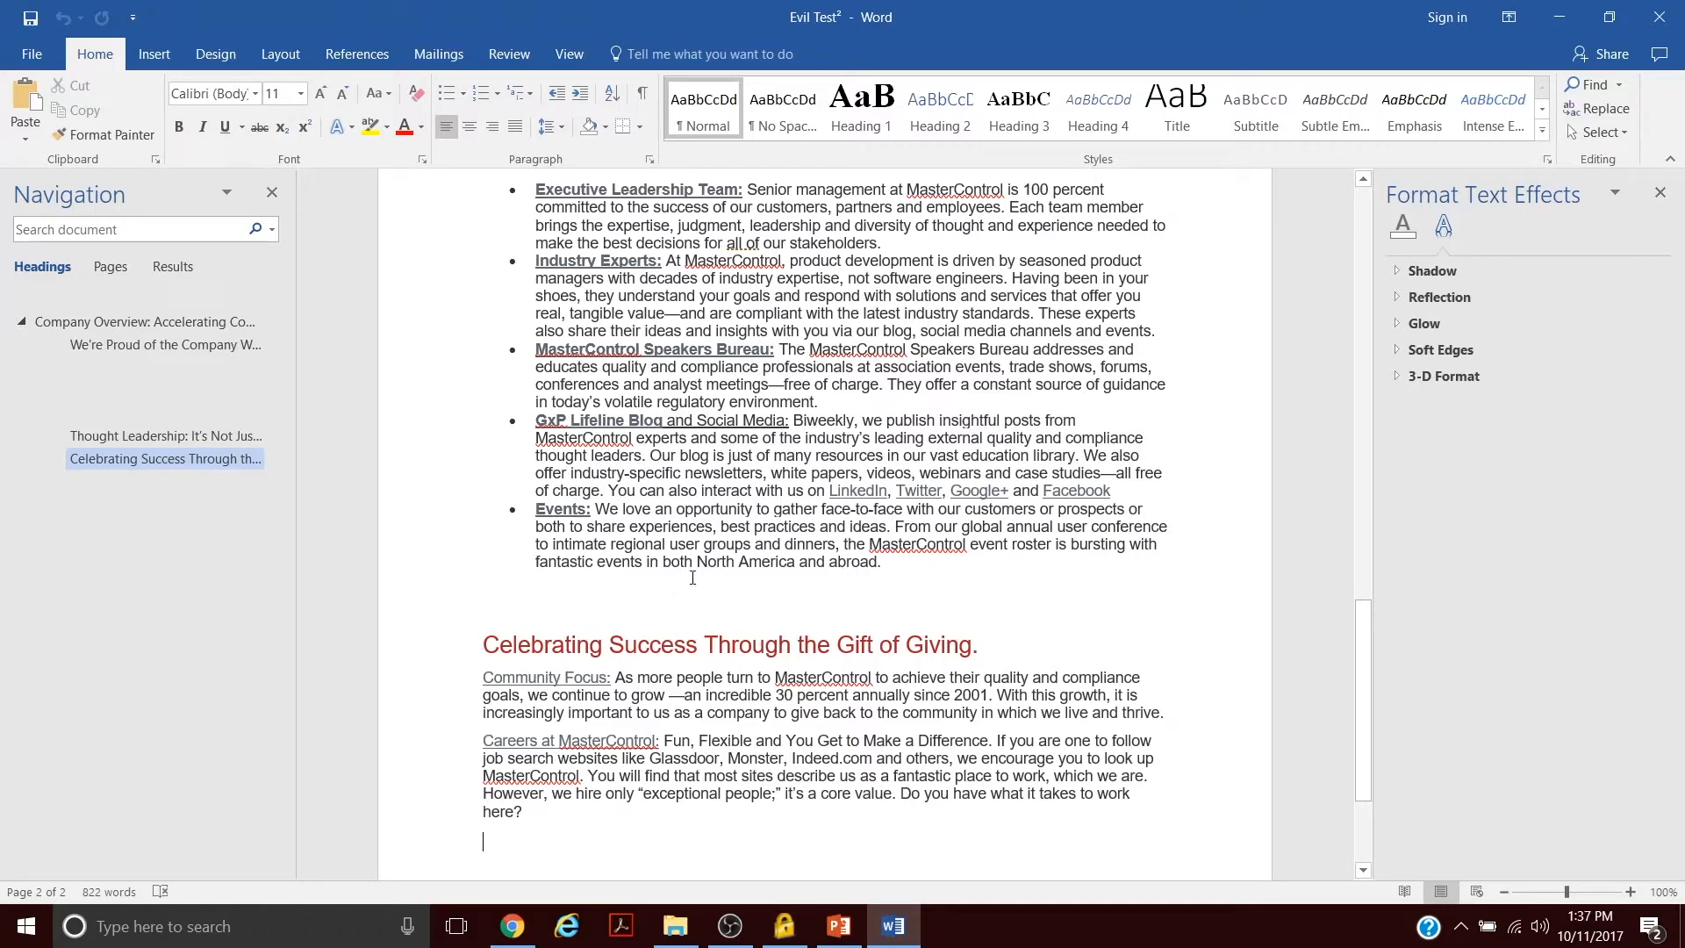
pyautogui.scroll(20, 692, 577)
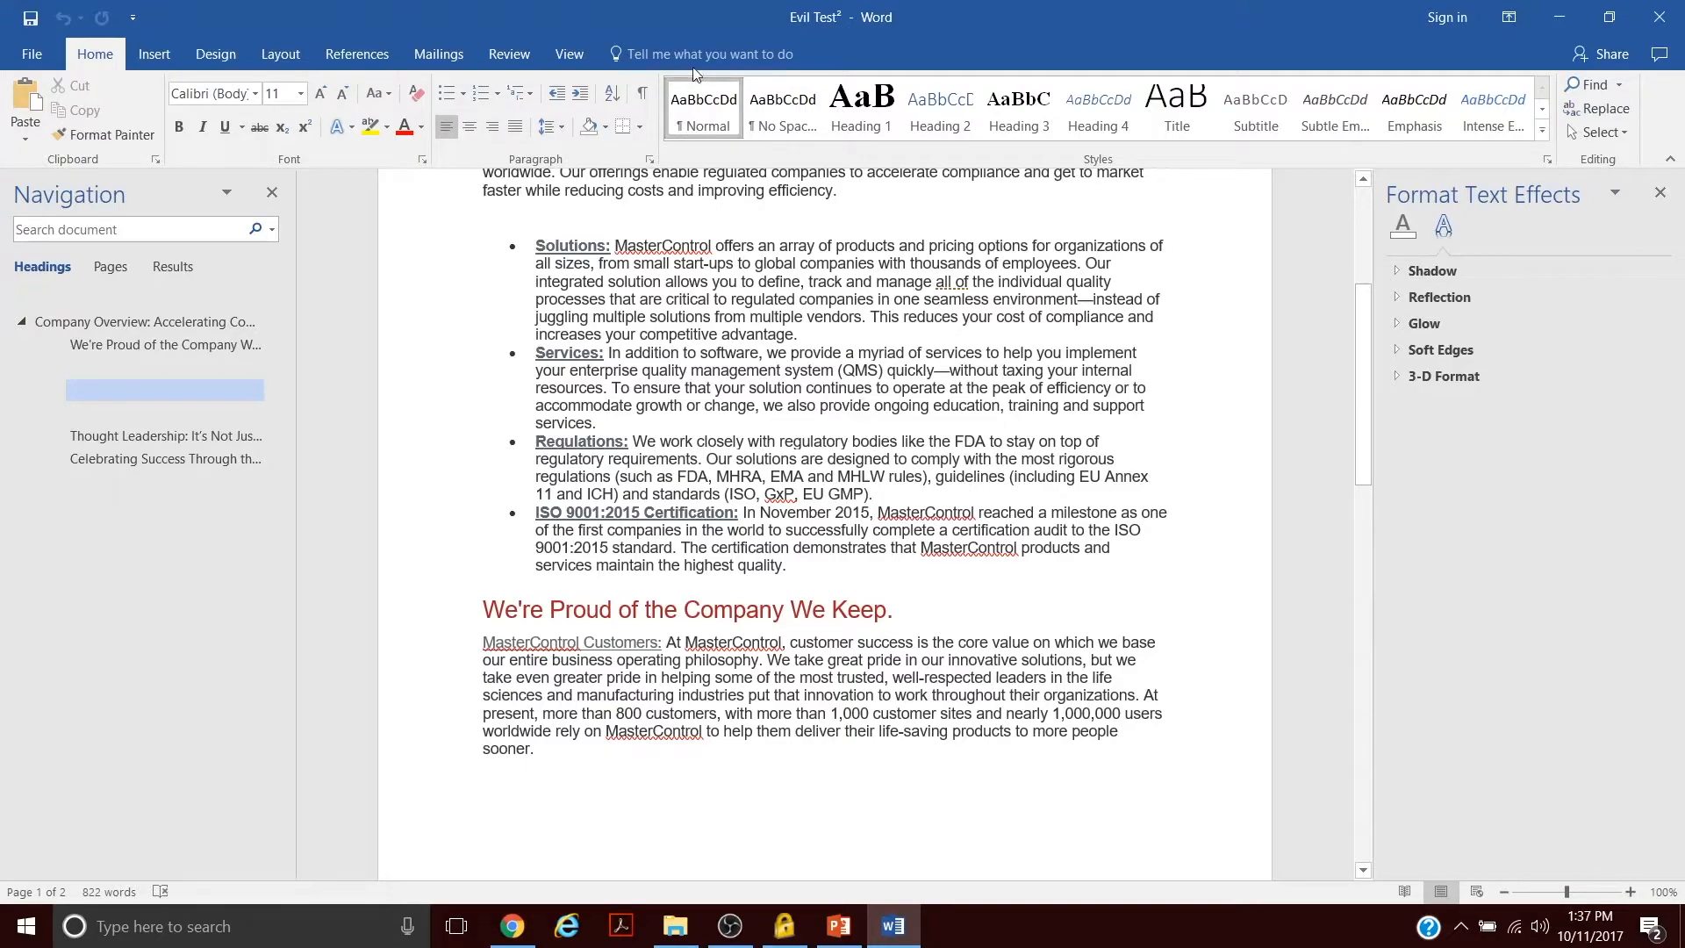
pyautogui.scroll(-10, 485, 318)
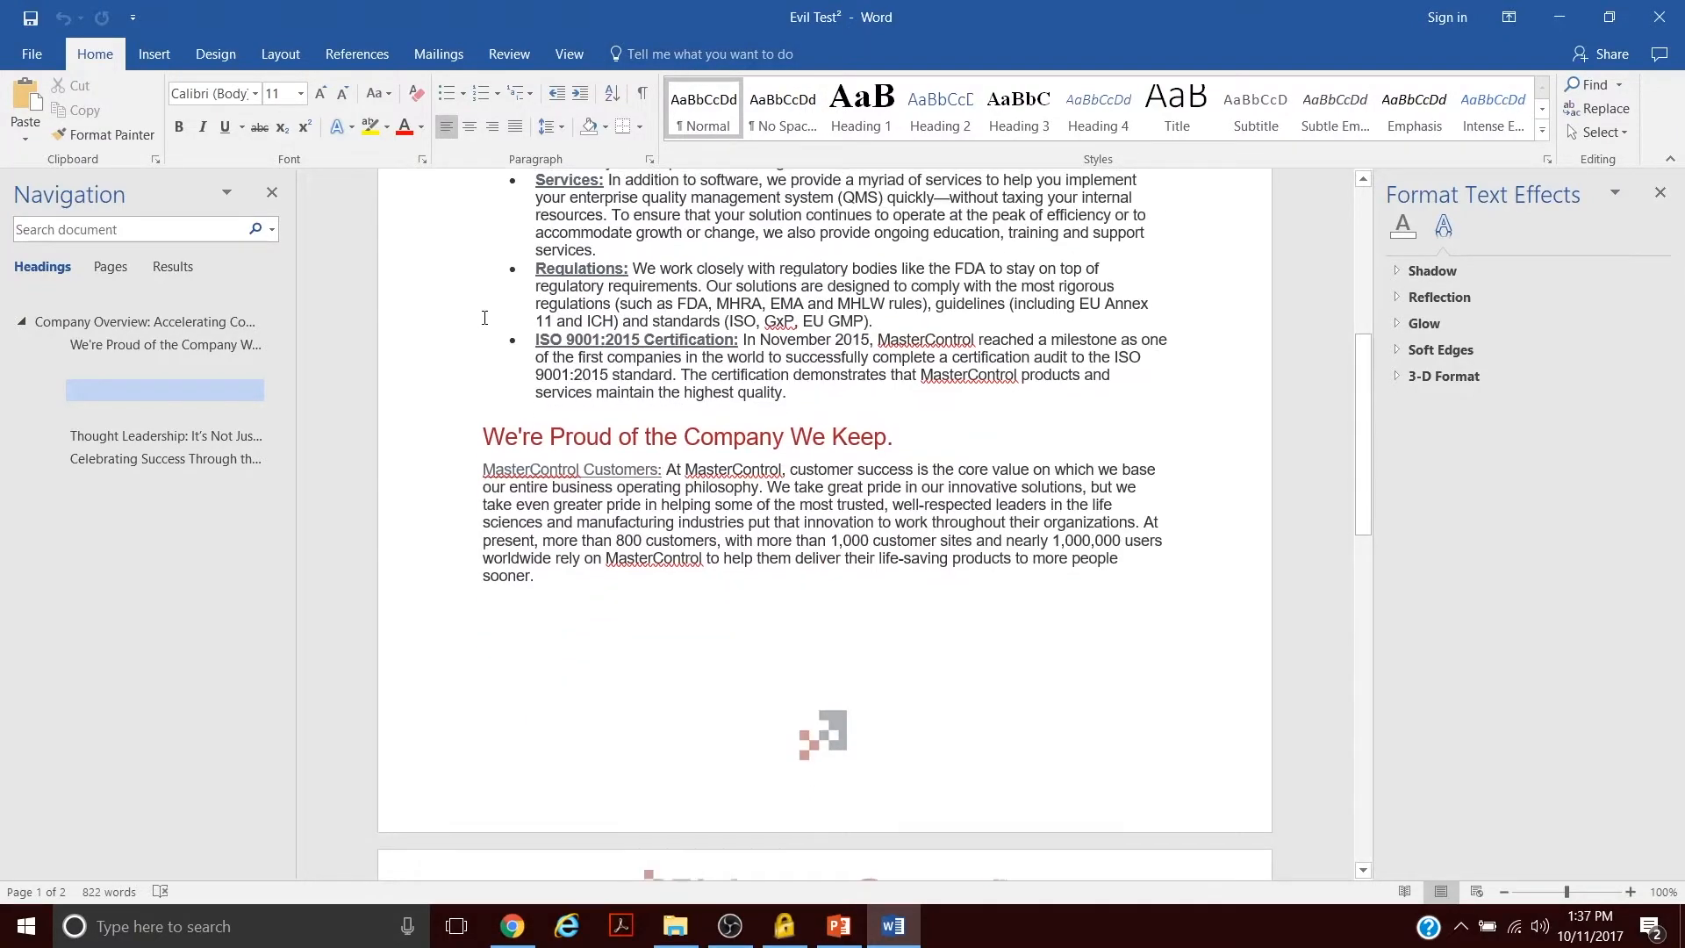
pyautogui.hotkey('ctrl', 'Home')
pyautogui.hotkey('ctrl', 'End')
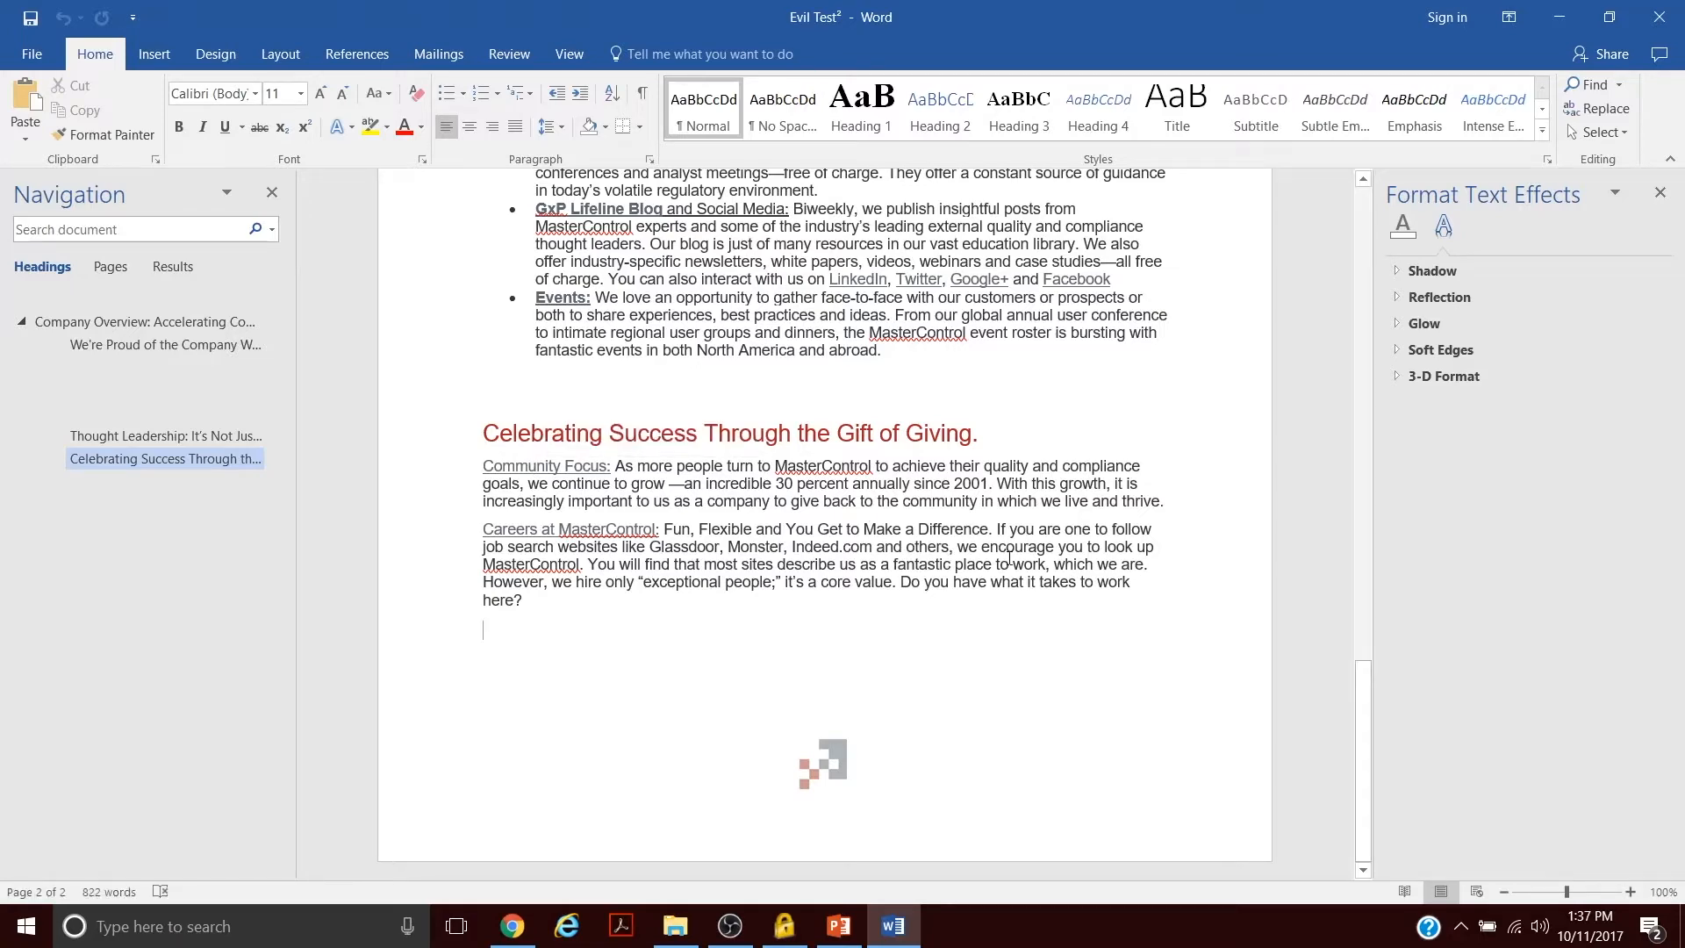
pyautogui.scroll(10, 1159, 581)
pyautogui.scroll(-5, 1158, 581)
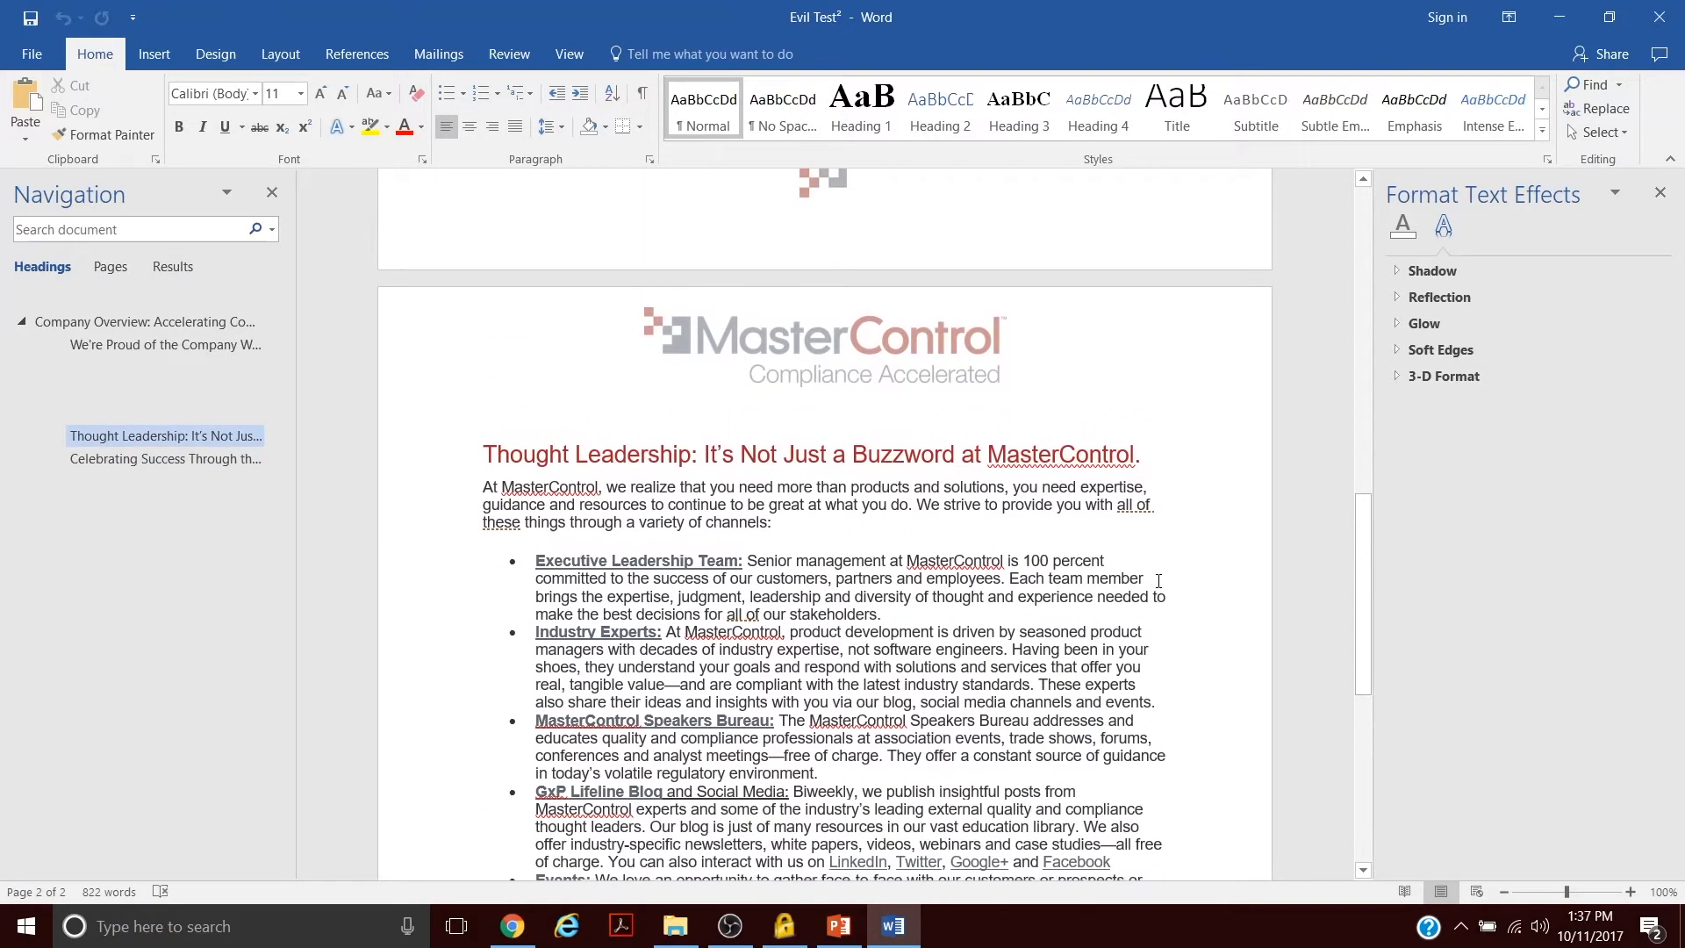
# - Scroll back to the top of the document and view the file's Info and Account backstage pages before returning to editing
pyautogui.scroll(-1, 1159, 581)
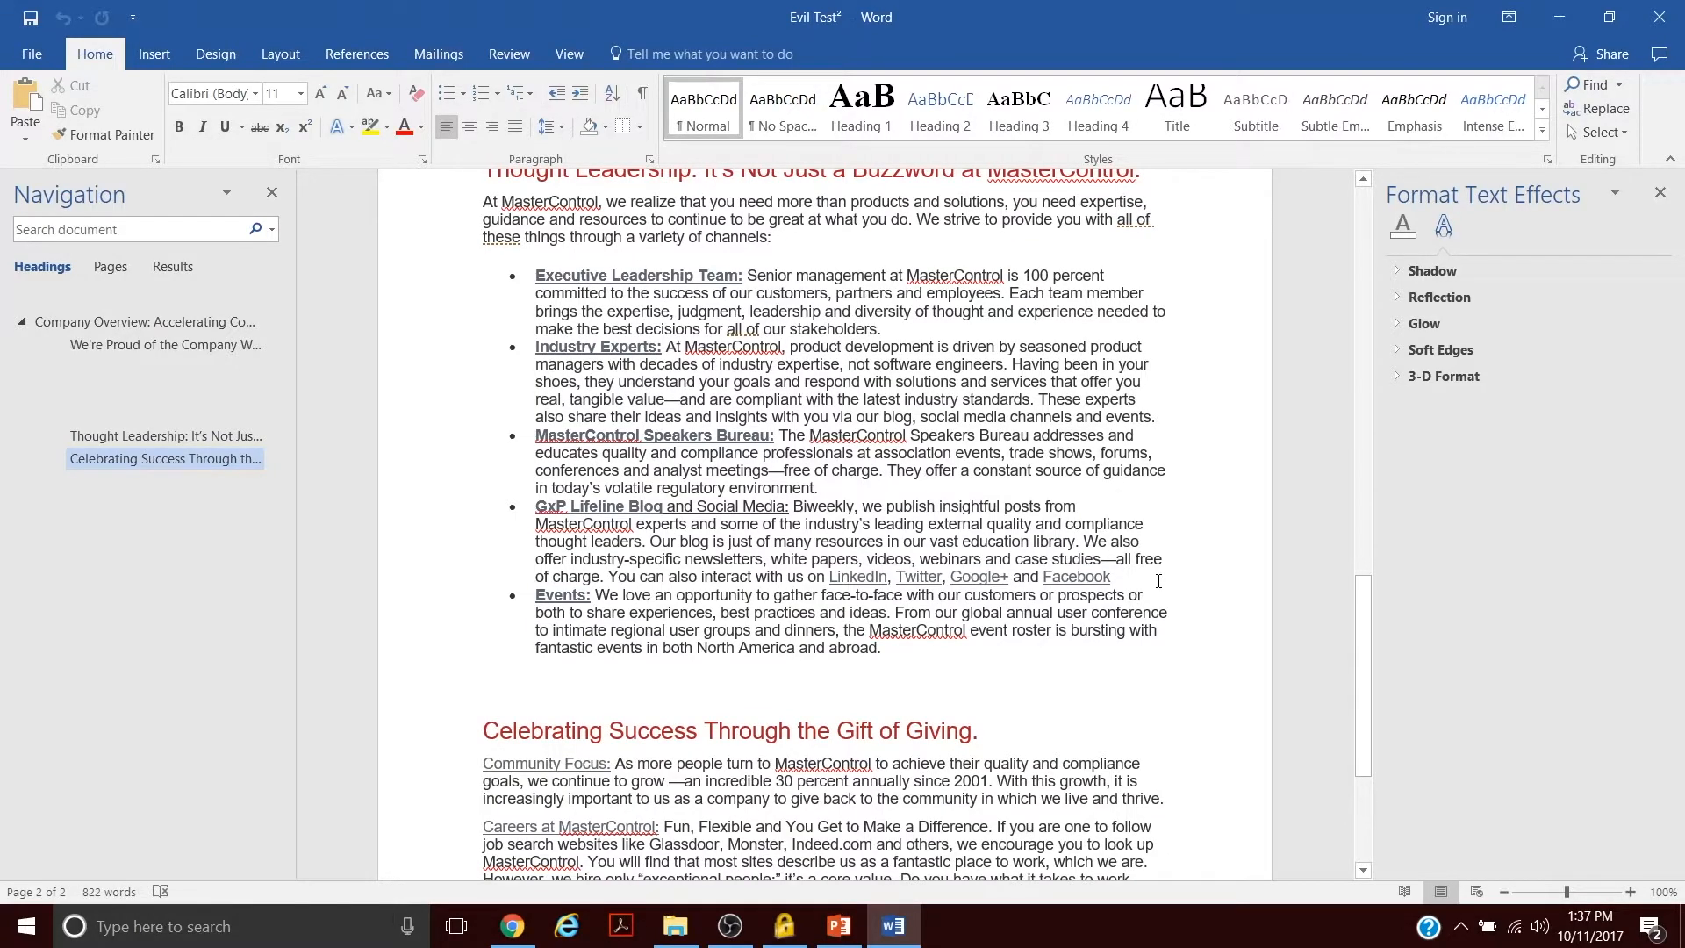
pyautogui.scroll(-1, 1141, 553)
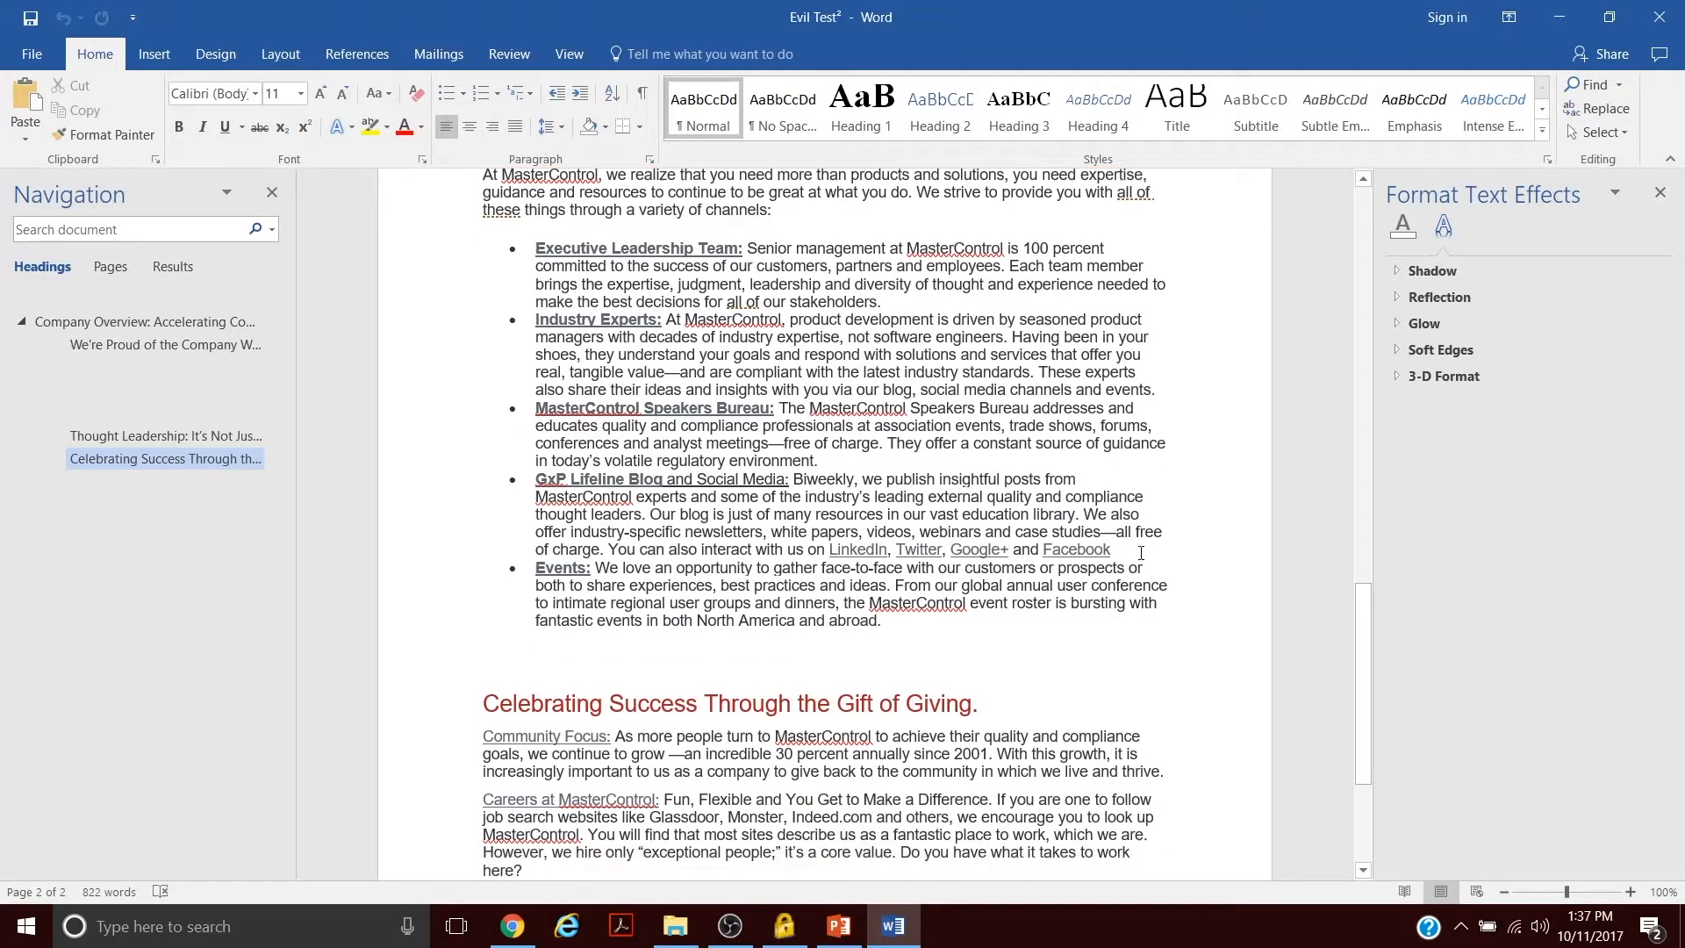
pyautogui.scroll(11, 1141, 553)
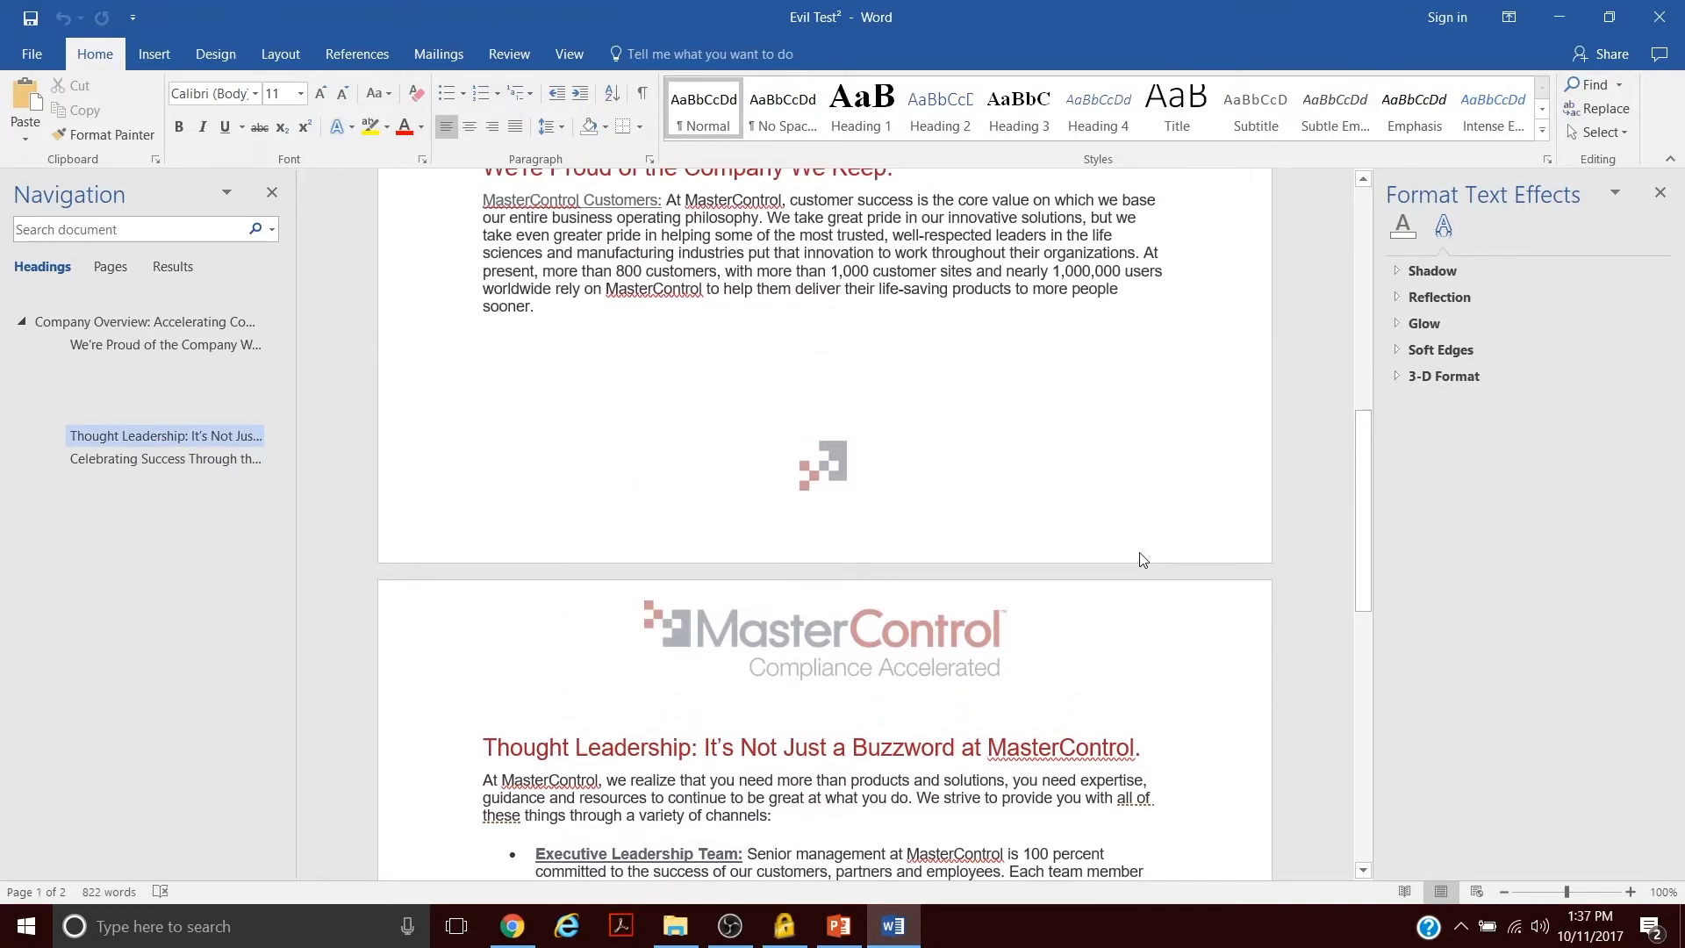
pyautogui.scroll(15, 1143, 560)
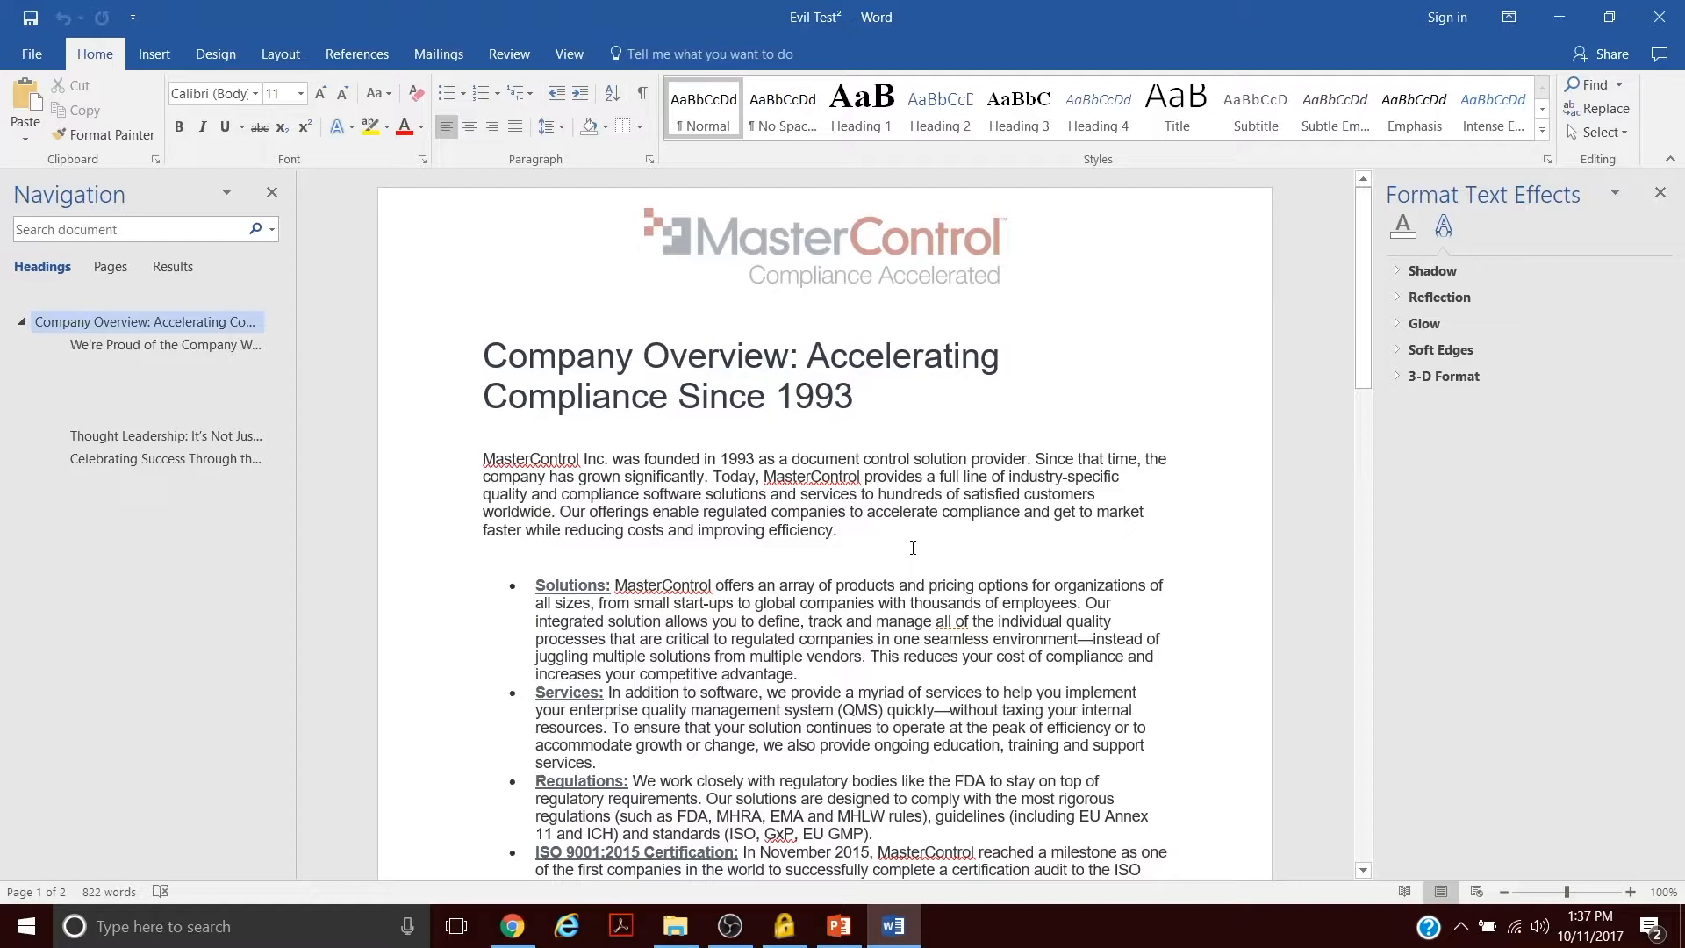
pyautogui.click(32, 54)
pyautogui.click(26, 58)
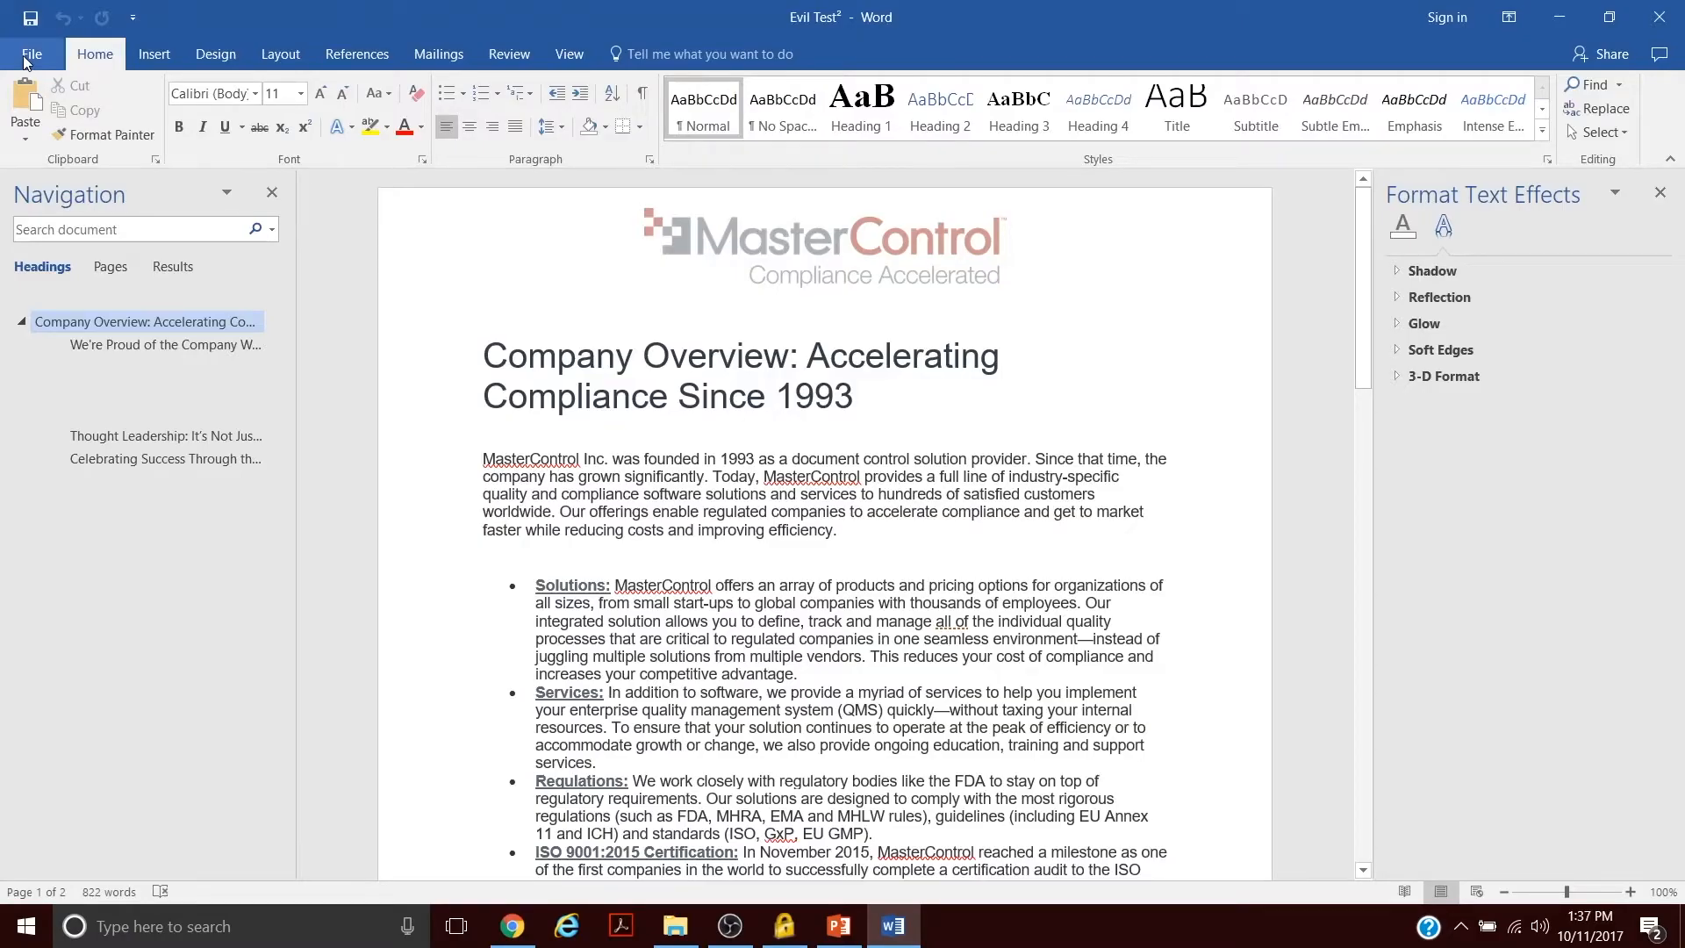
pyautogui.click(27, 58)
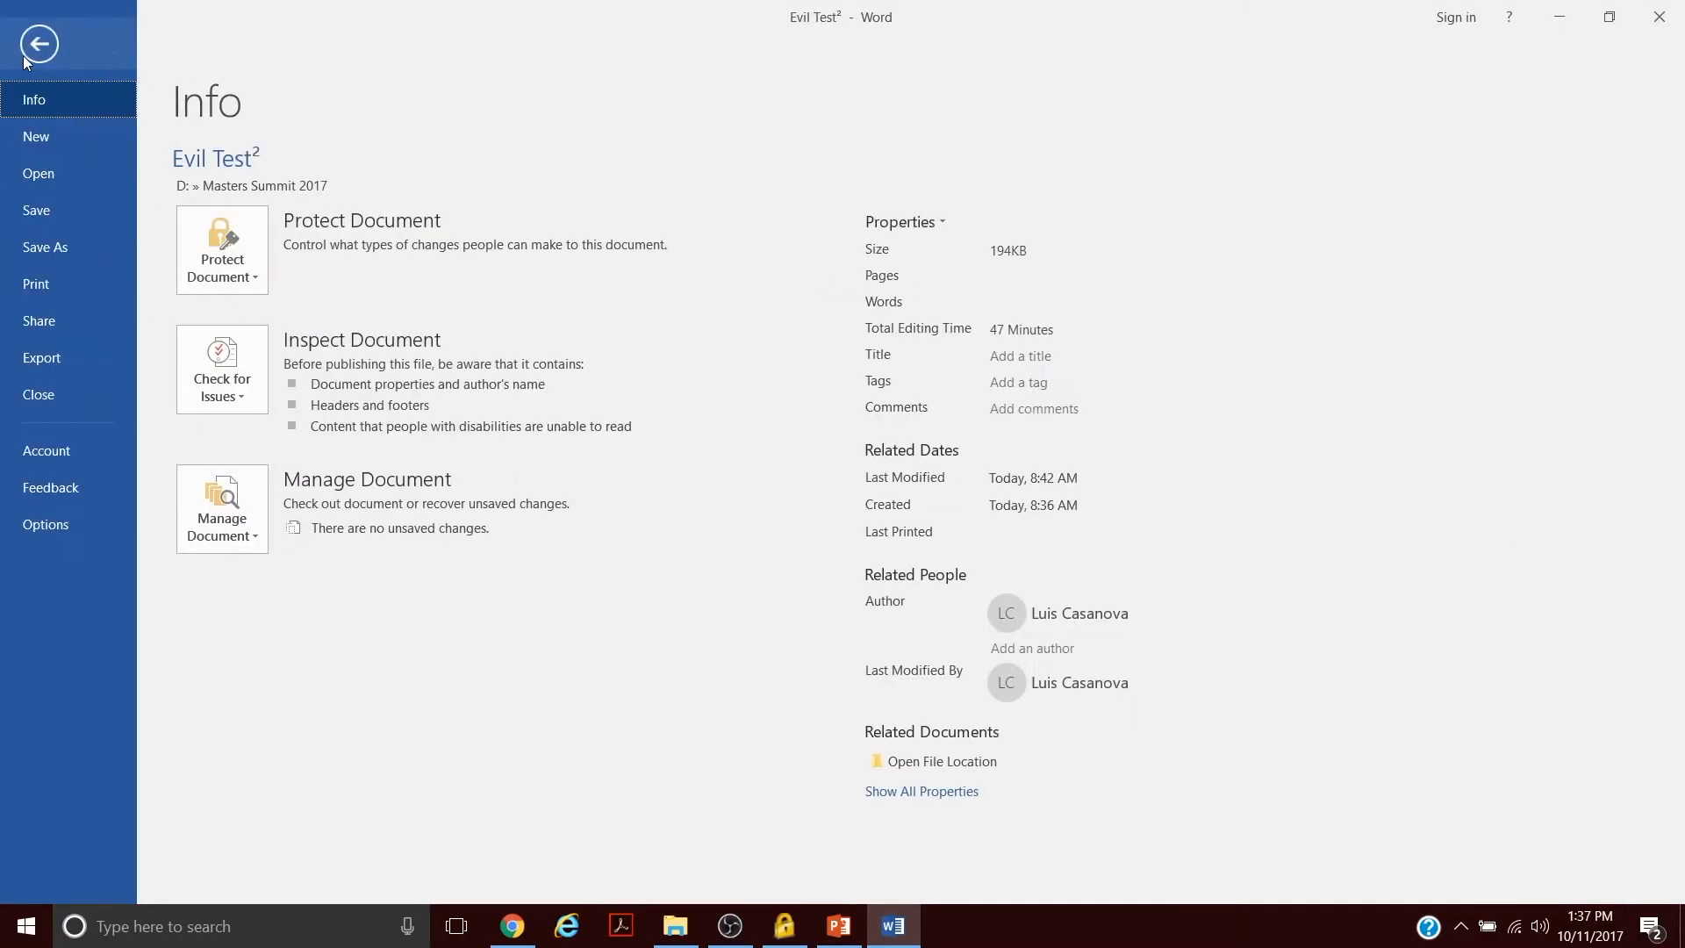
pyautogui.click(69, 461)
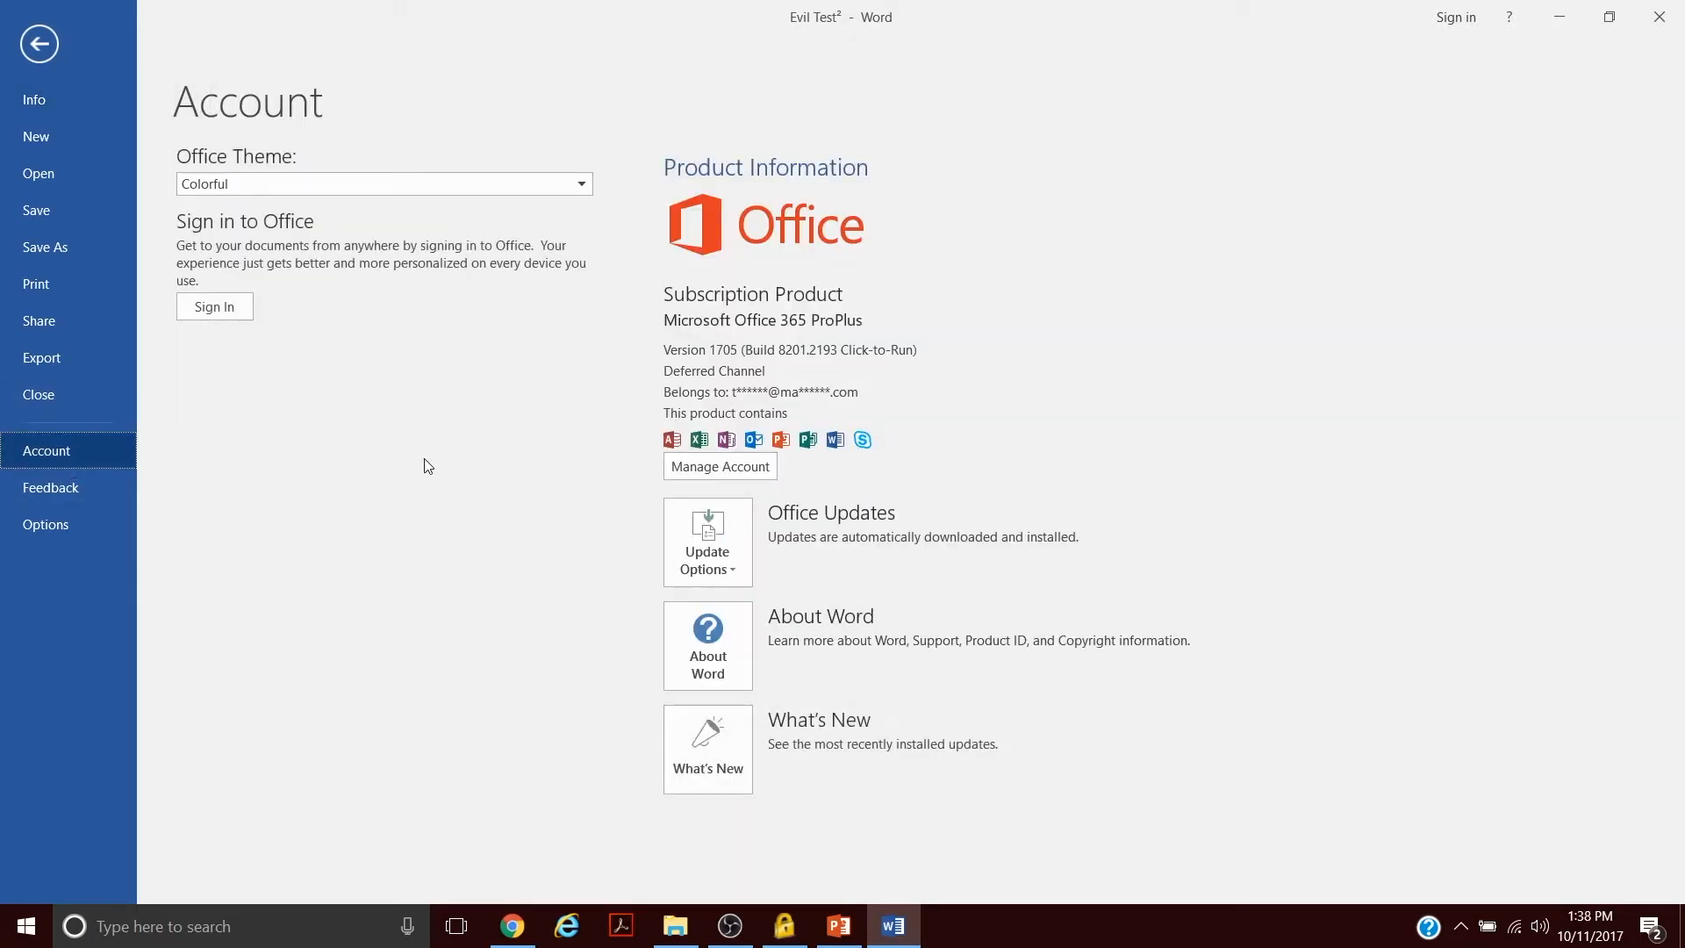
pyautogui.click(38, 53)
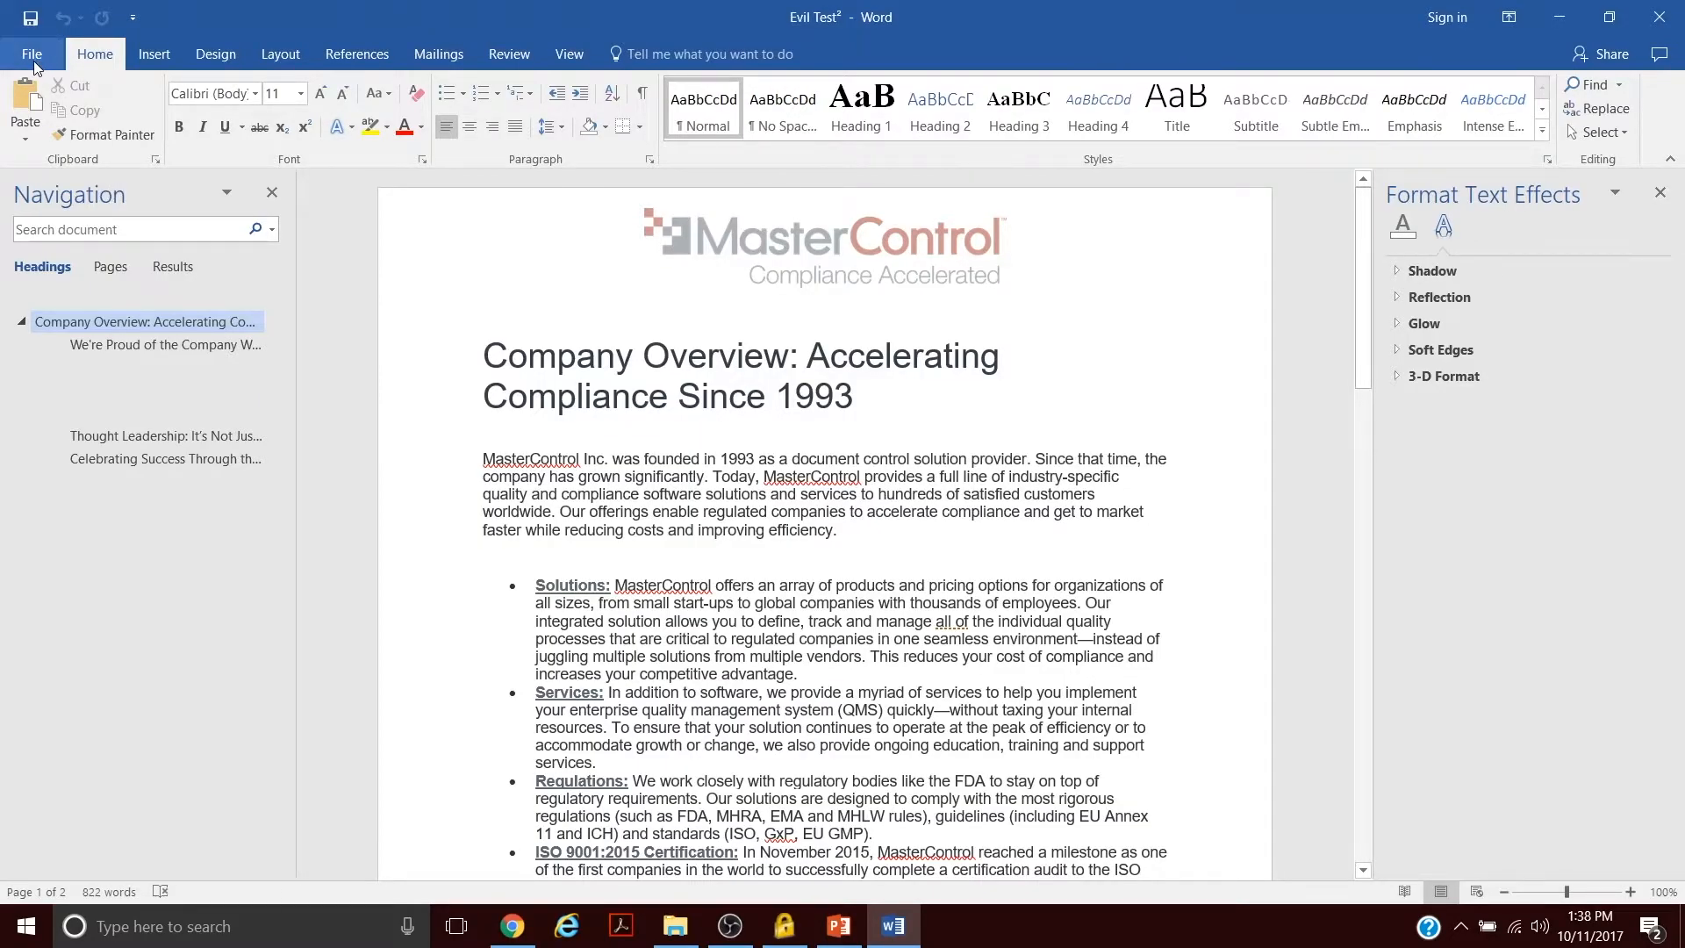
pyautogui.click(34, 61)
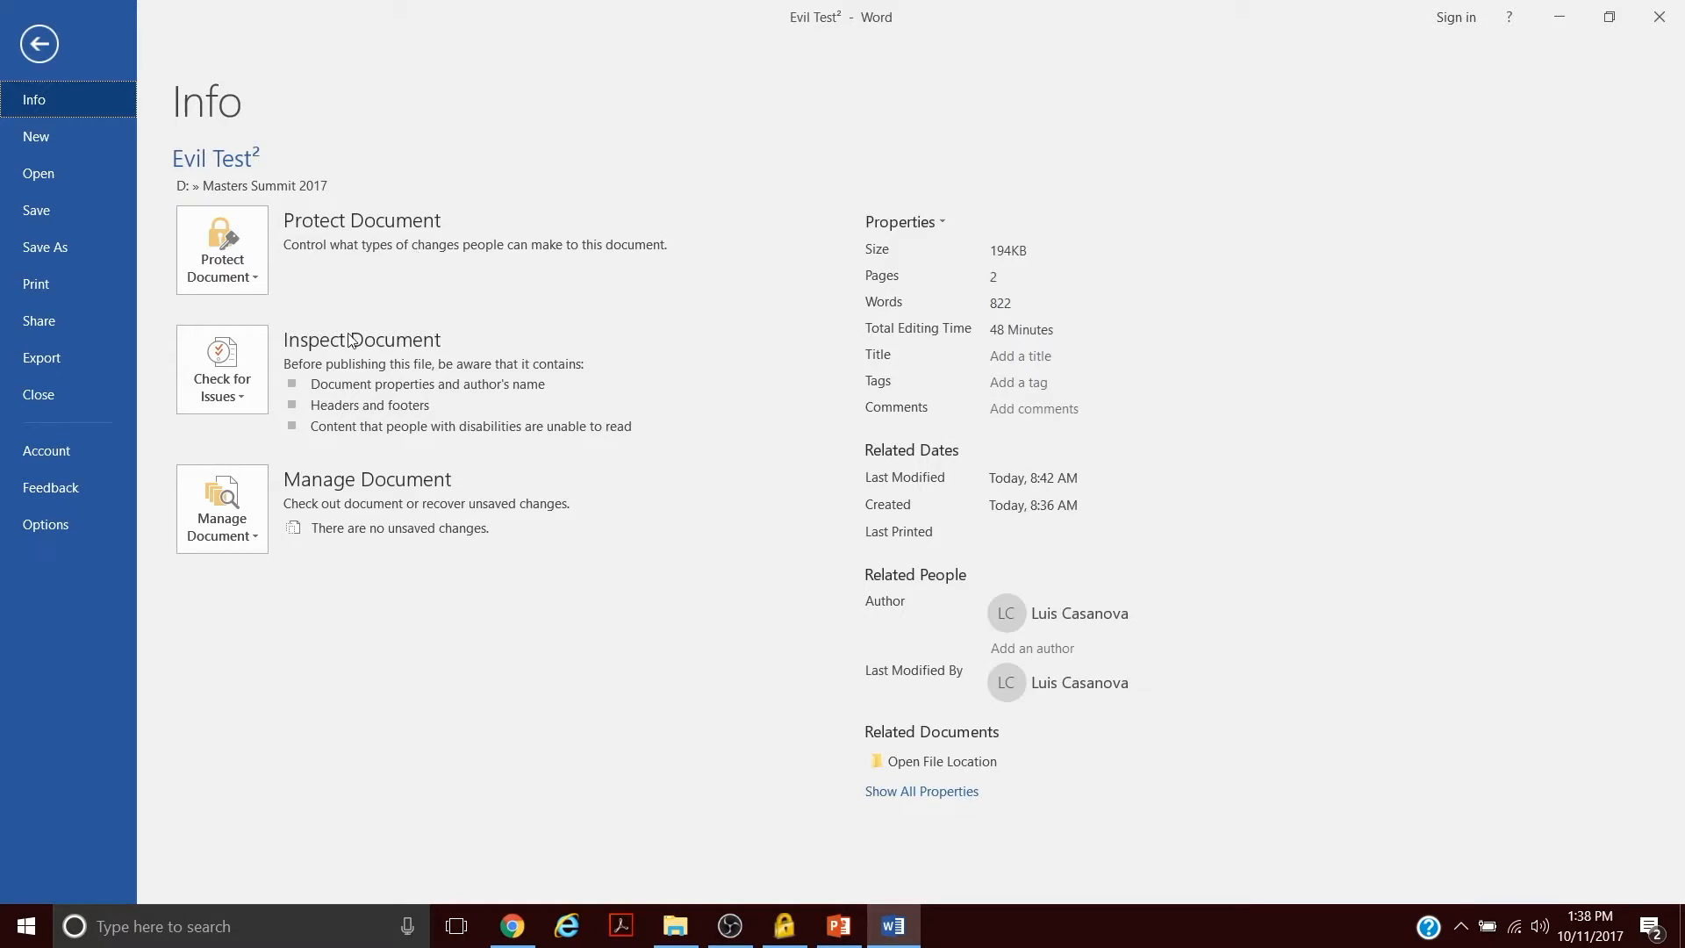
pyautogui.click(36, 51)
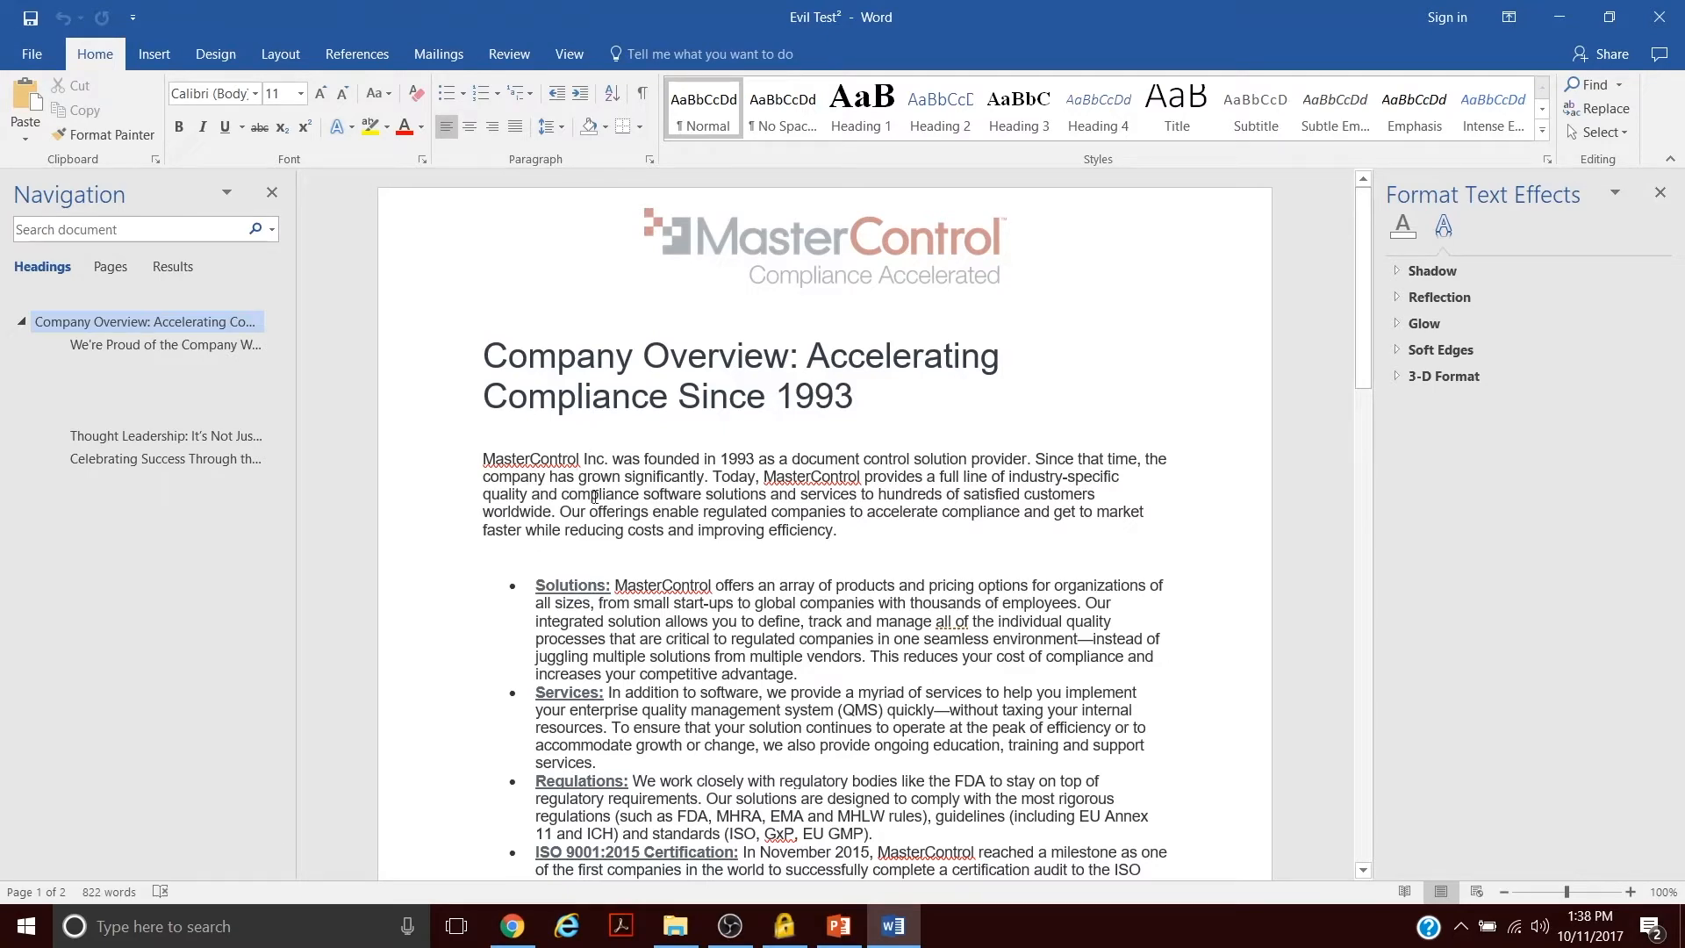
# - Select all content to reveal a hidden object in the right margin, and drag that picture onto the first page's text
pyautogui.scroll(-8, 636, 520)
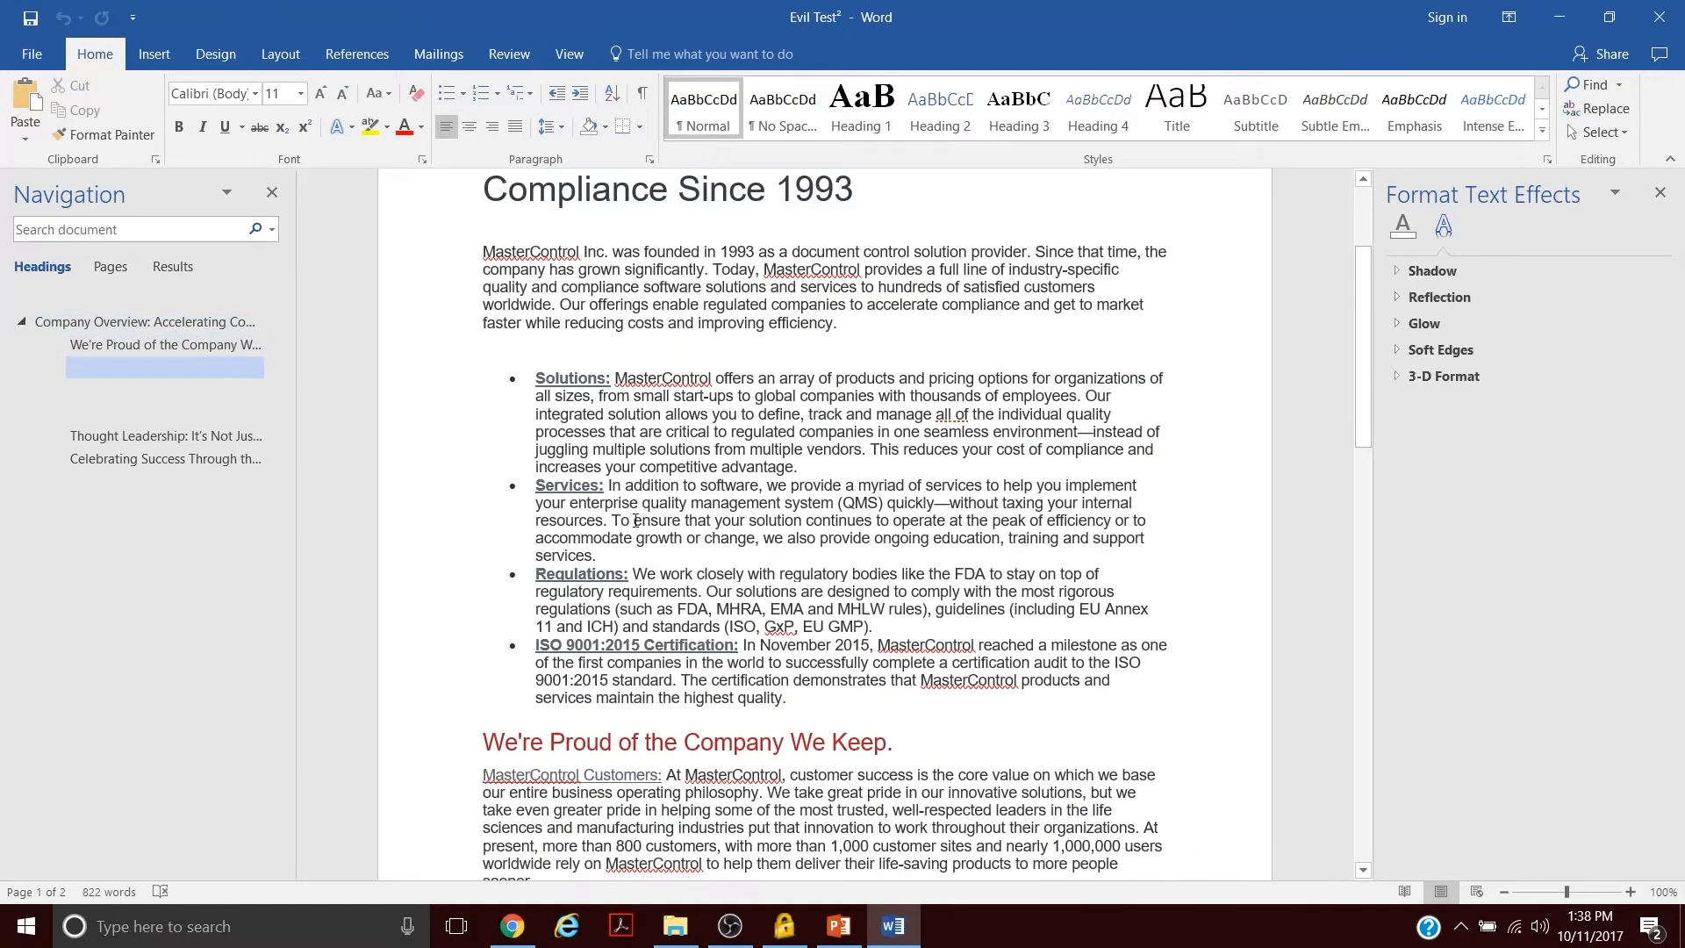
pyautogui.scroll(-20, 635, 520)
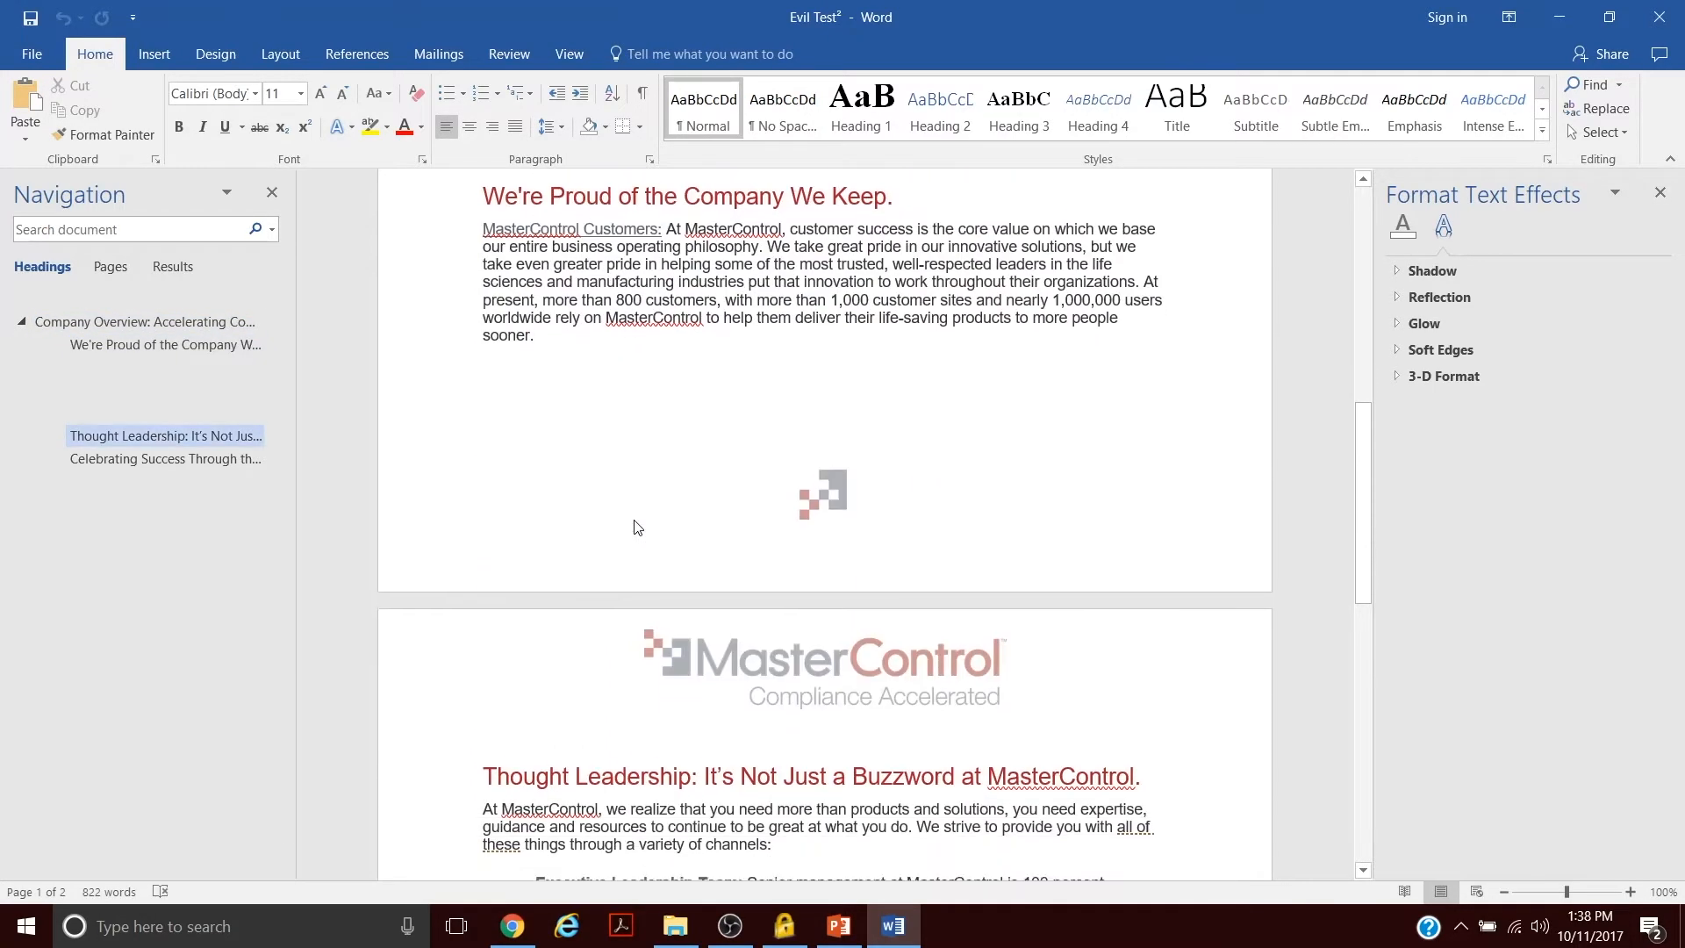
pyautogui.scroll(-3, 636, 521)
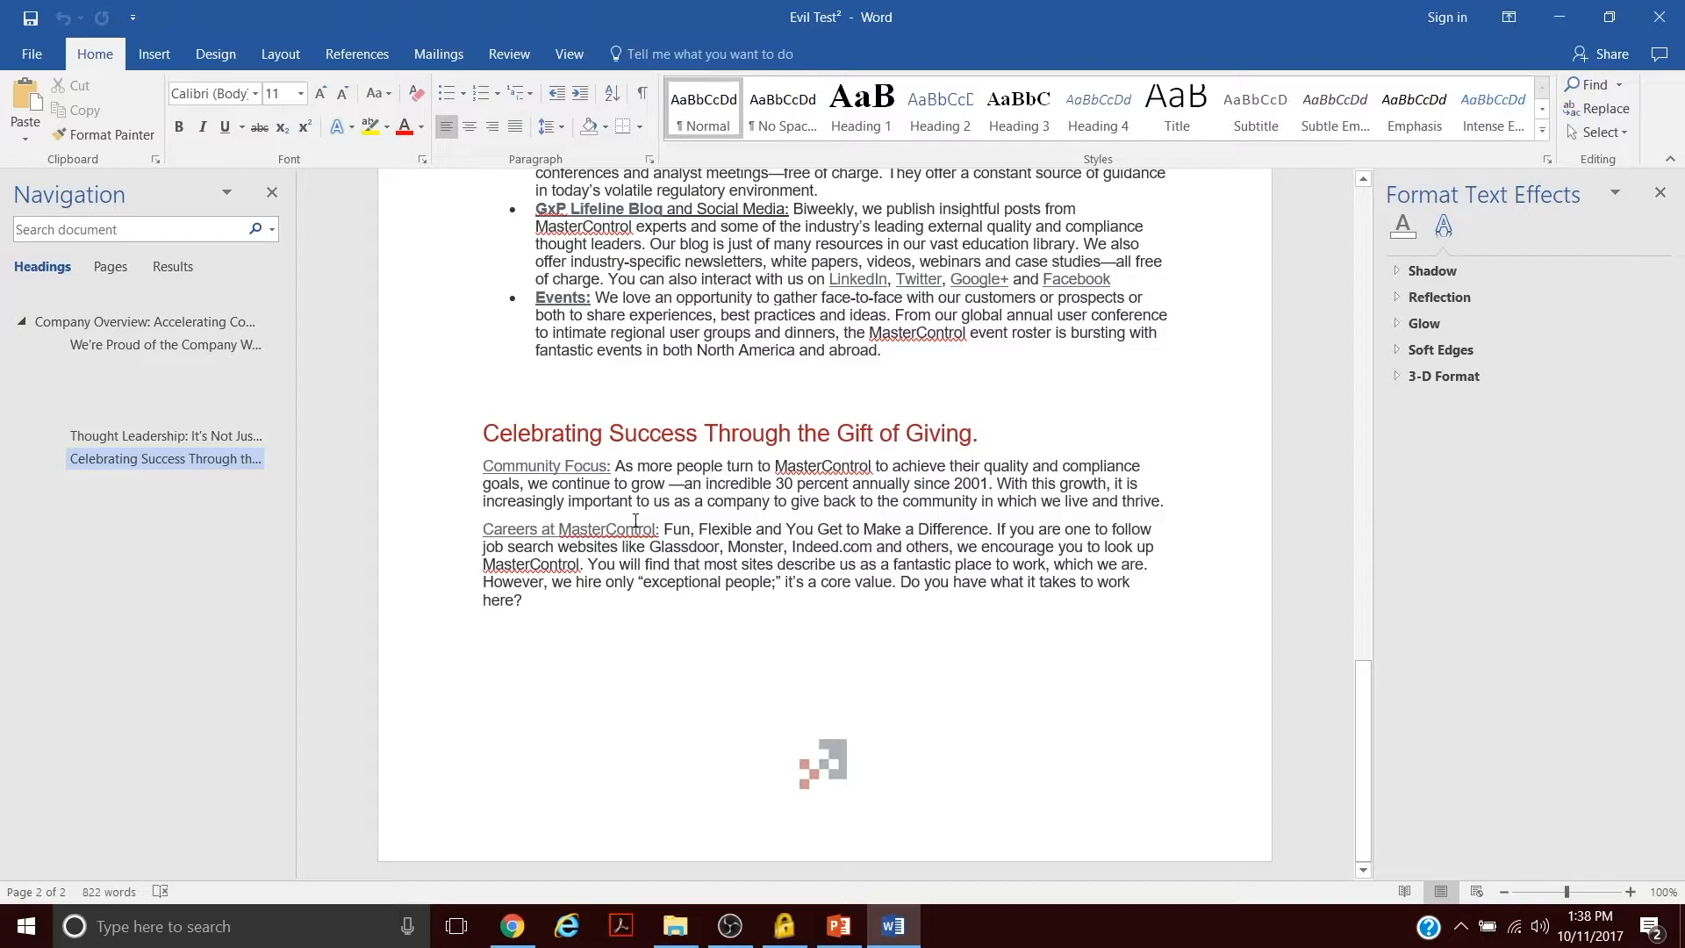
pyautogui.hotkey('ctrl', 'a')
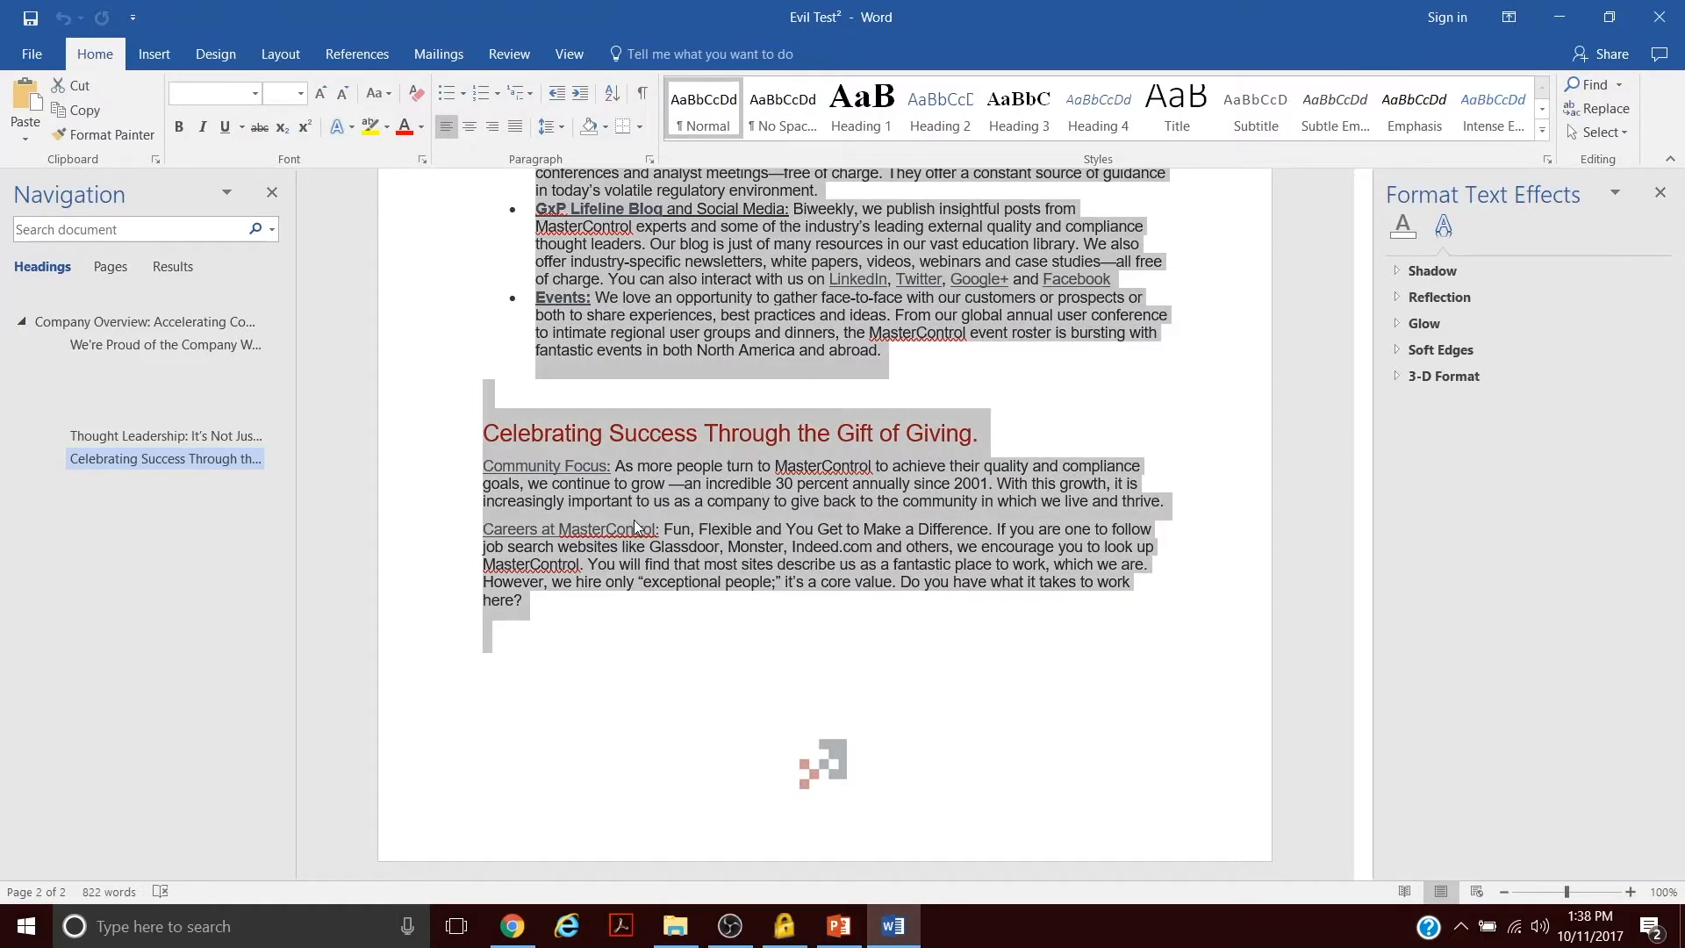
pyautogui.scroll(20, 635, 523)
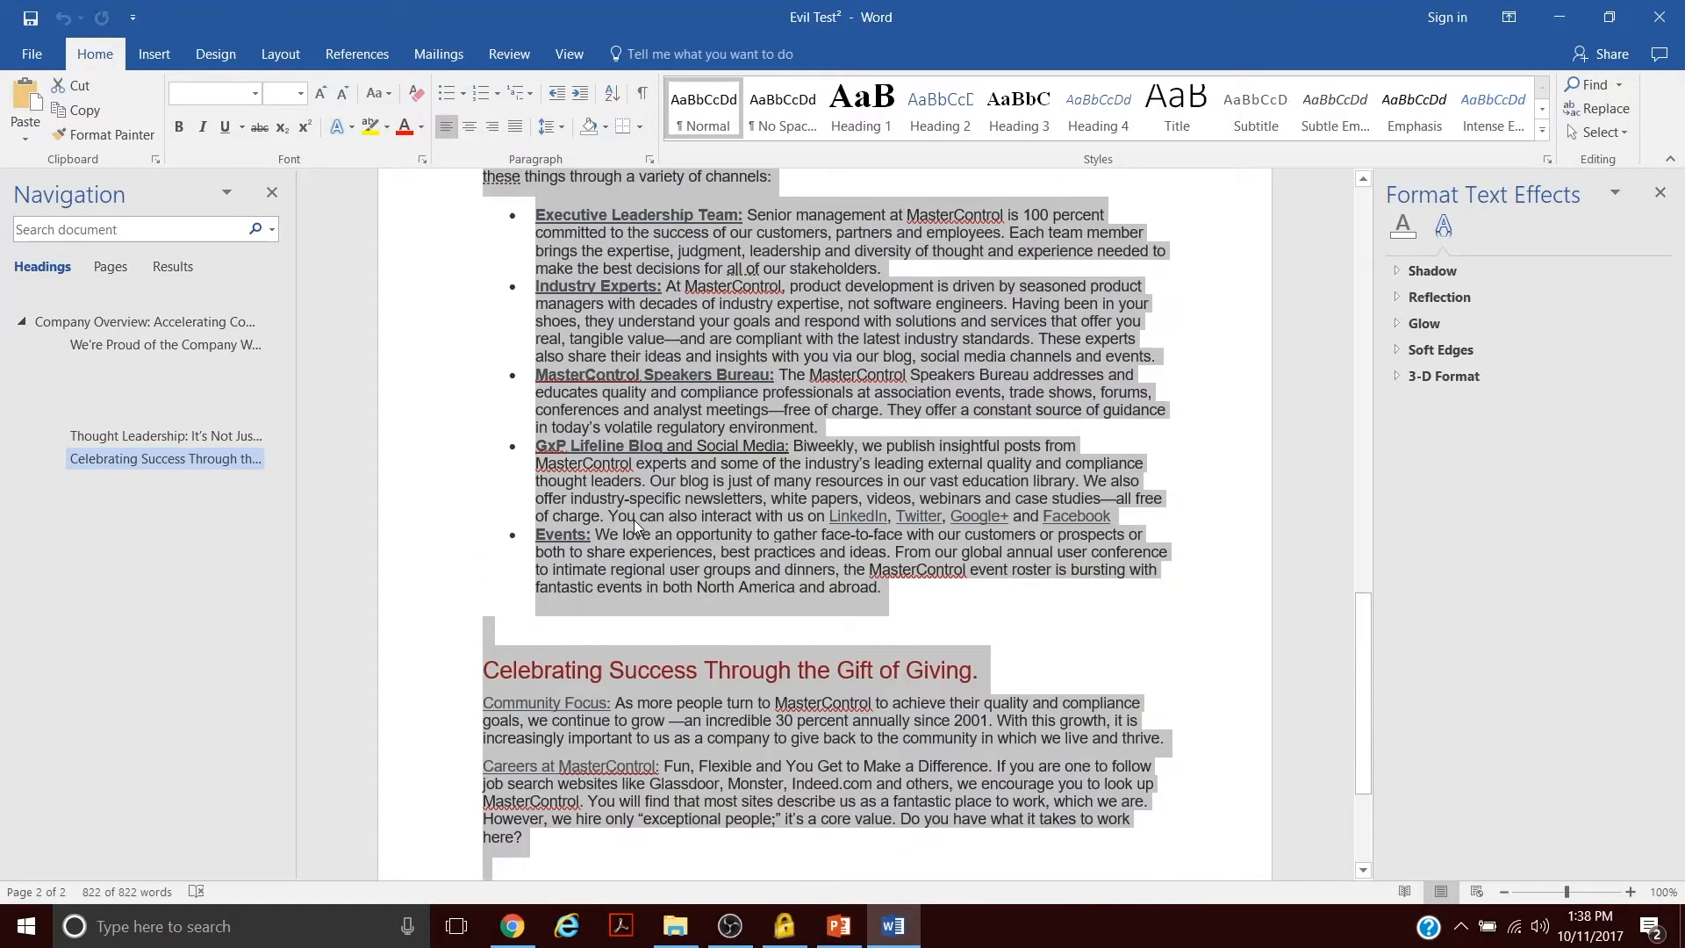
pyautogui.scroll(2, 634, 524)
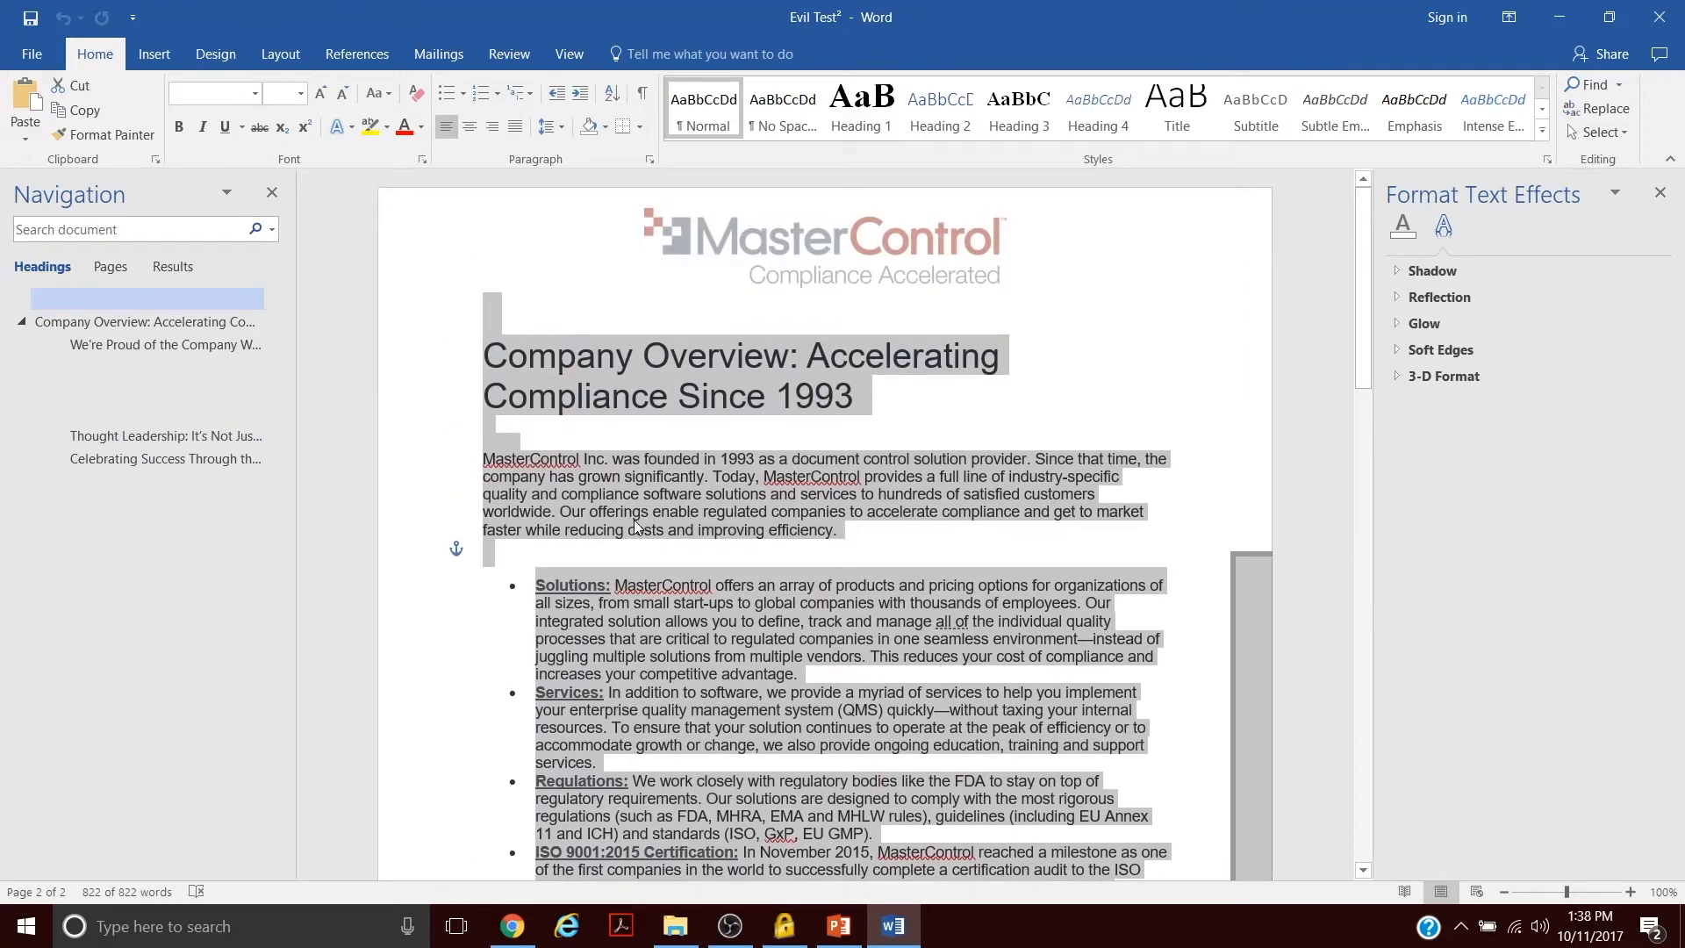
pyautogui.click(633, 518)
pyautogui.hotkey('ctrl', 'a')
pyautogui.scroll(-5, 633, 519)
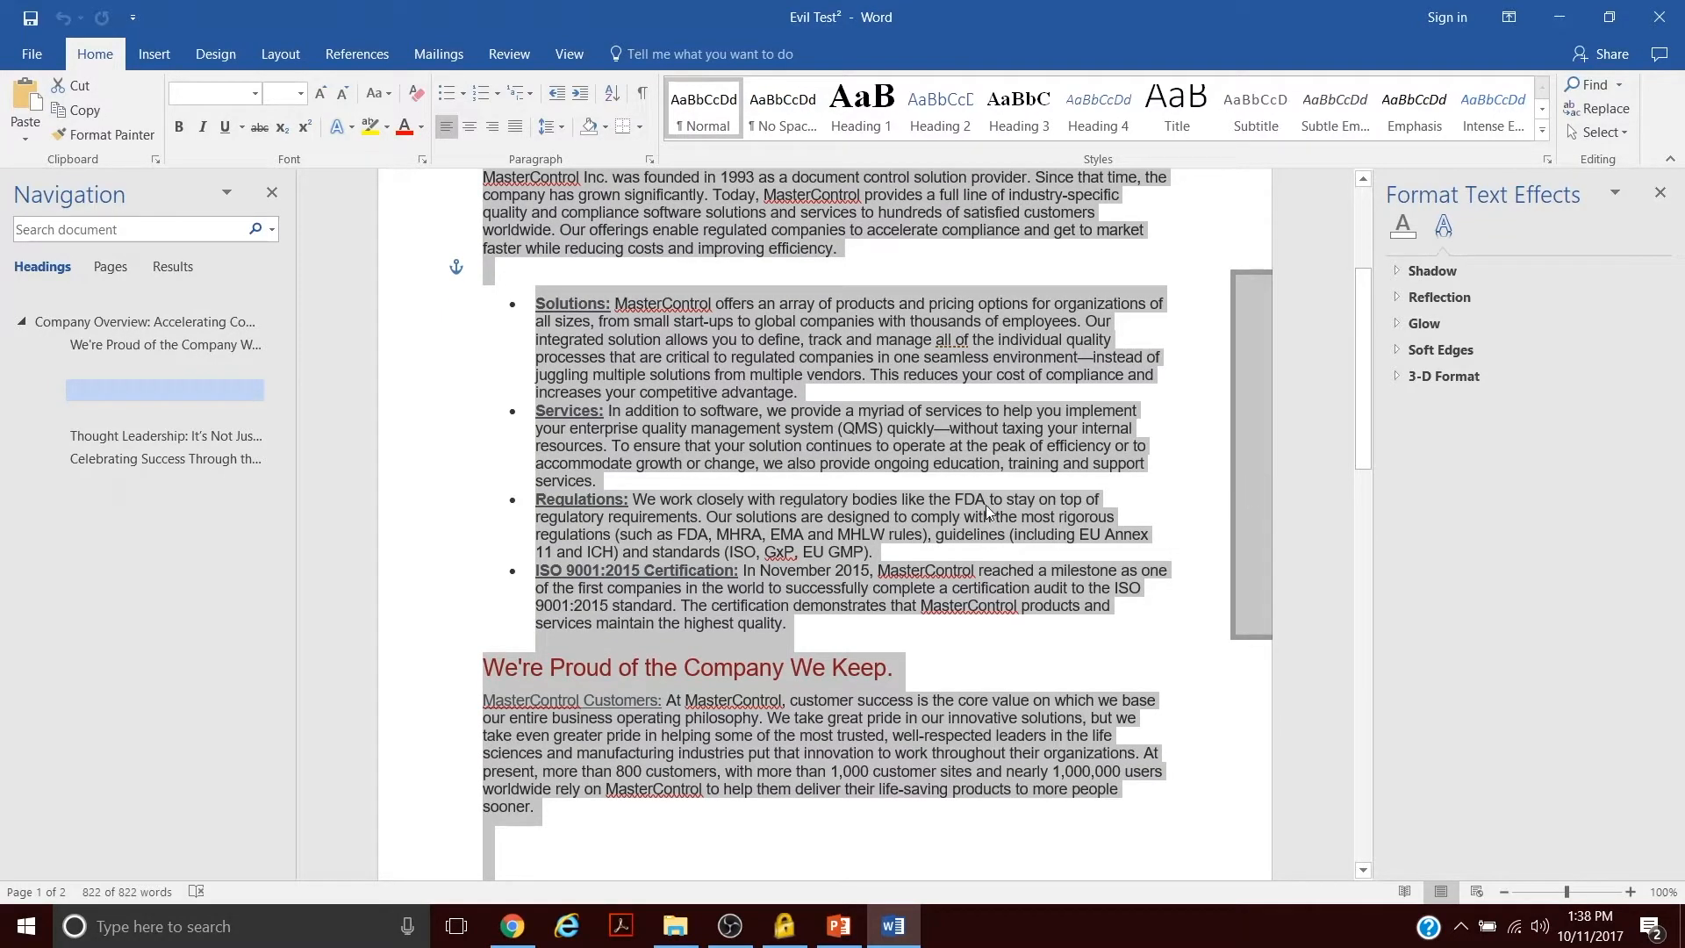
pyautogui.click(1233, 695)
pyautogui.moveTo(1248, 560); pyautogui.dragTo(613, 572)
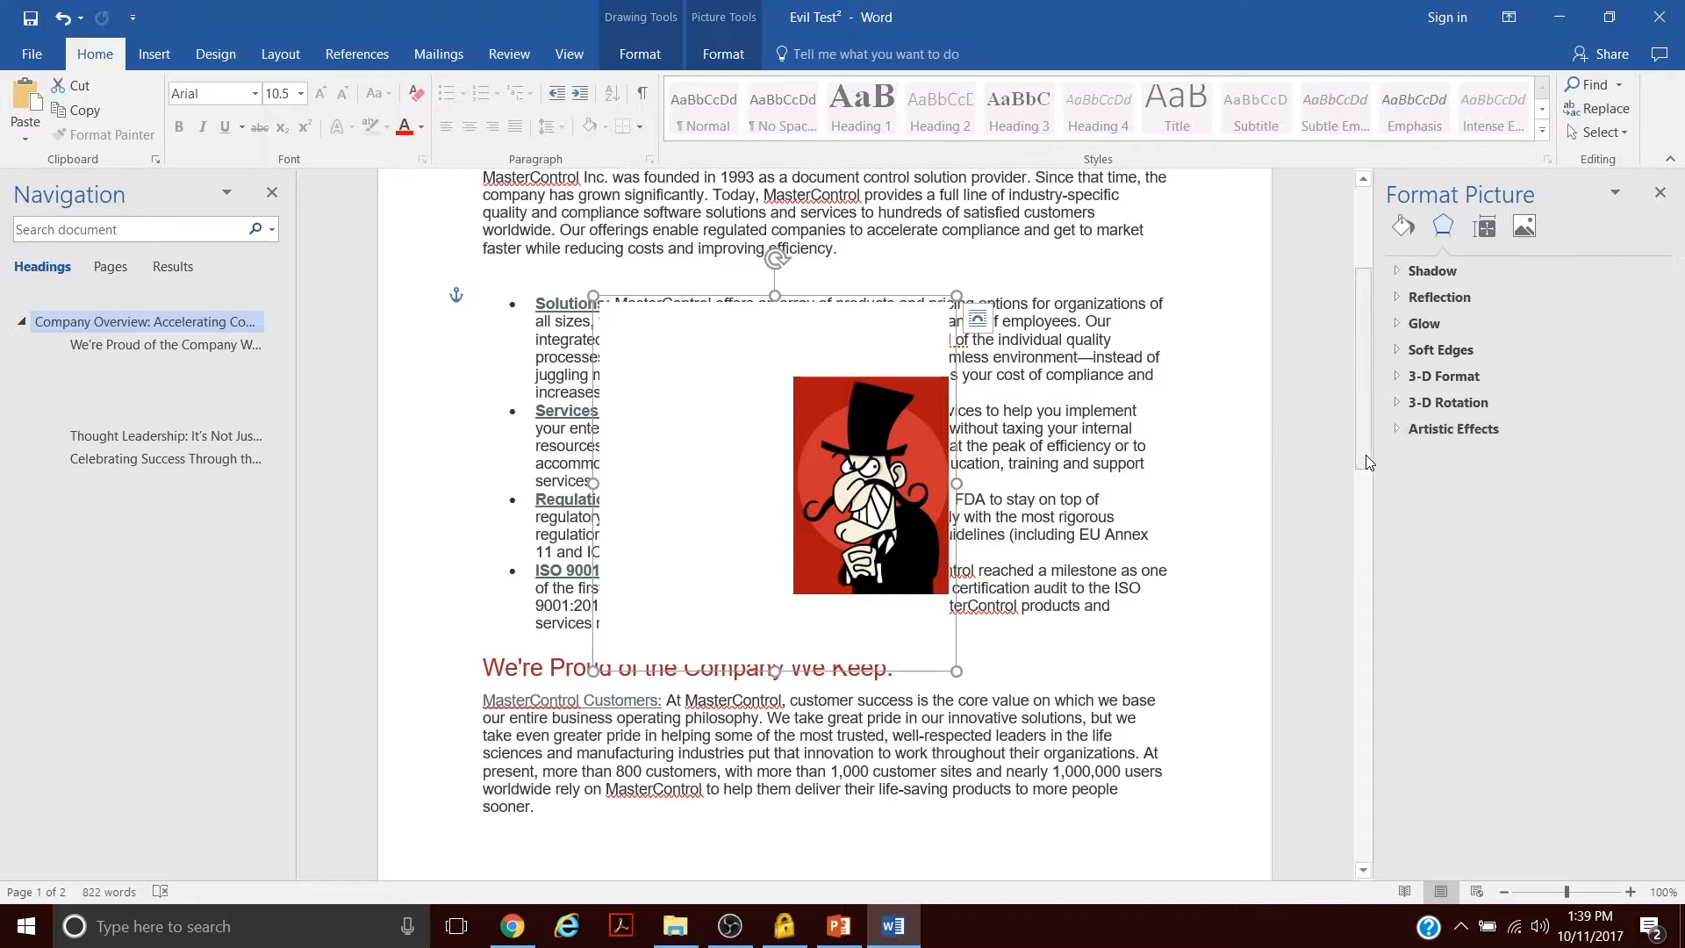
# - Collapse the 'Thought Leadership: It's Not Just a Buzzword at MasterControl.' heading's section on page 2 and expand it again
pyautogui.moveTo(1373, 474); pyautogui.dragTo(1271, 702)
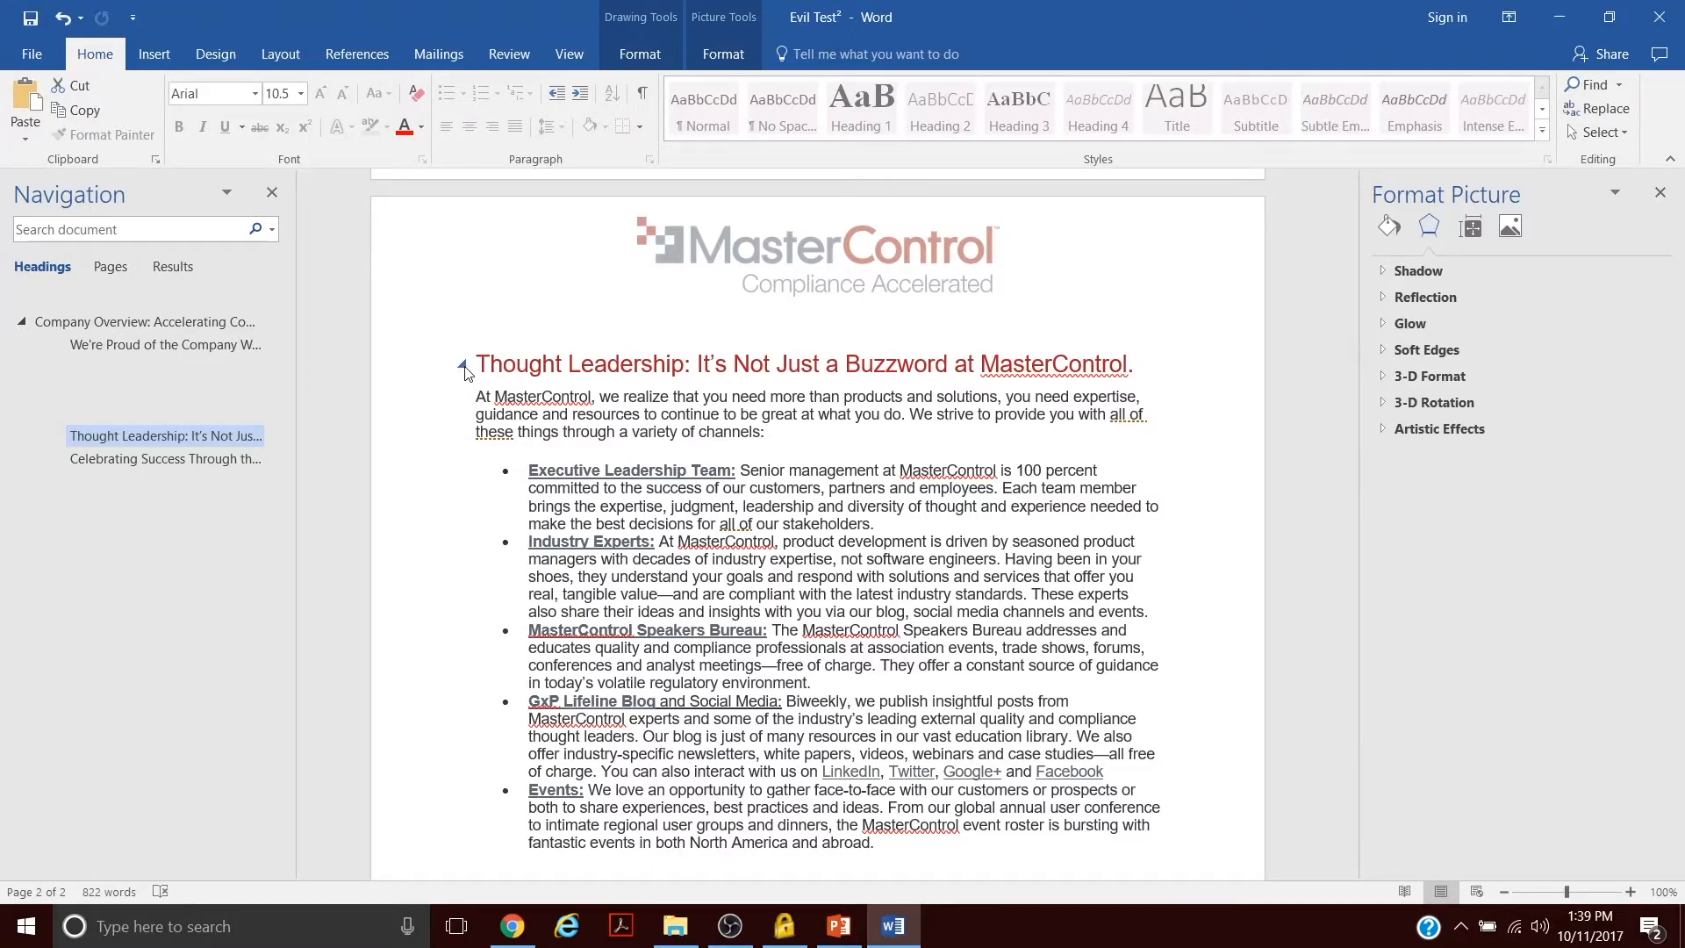
pyautogui.click(461, 364)
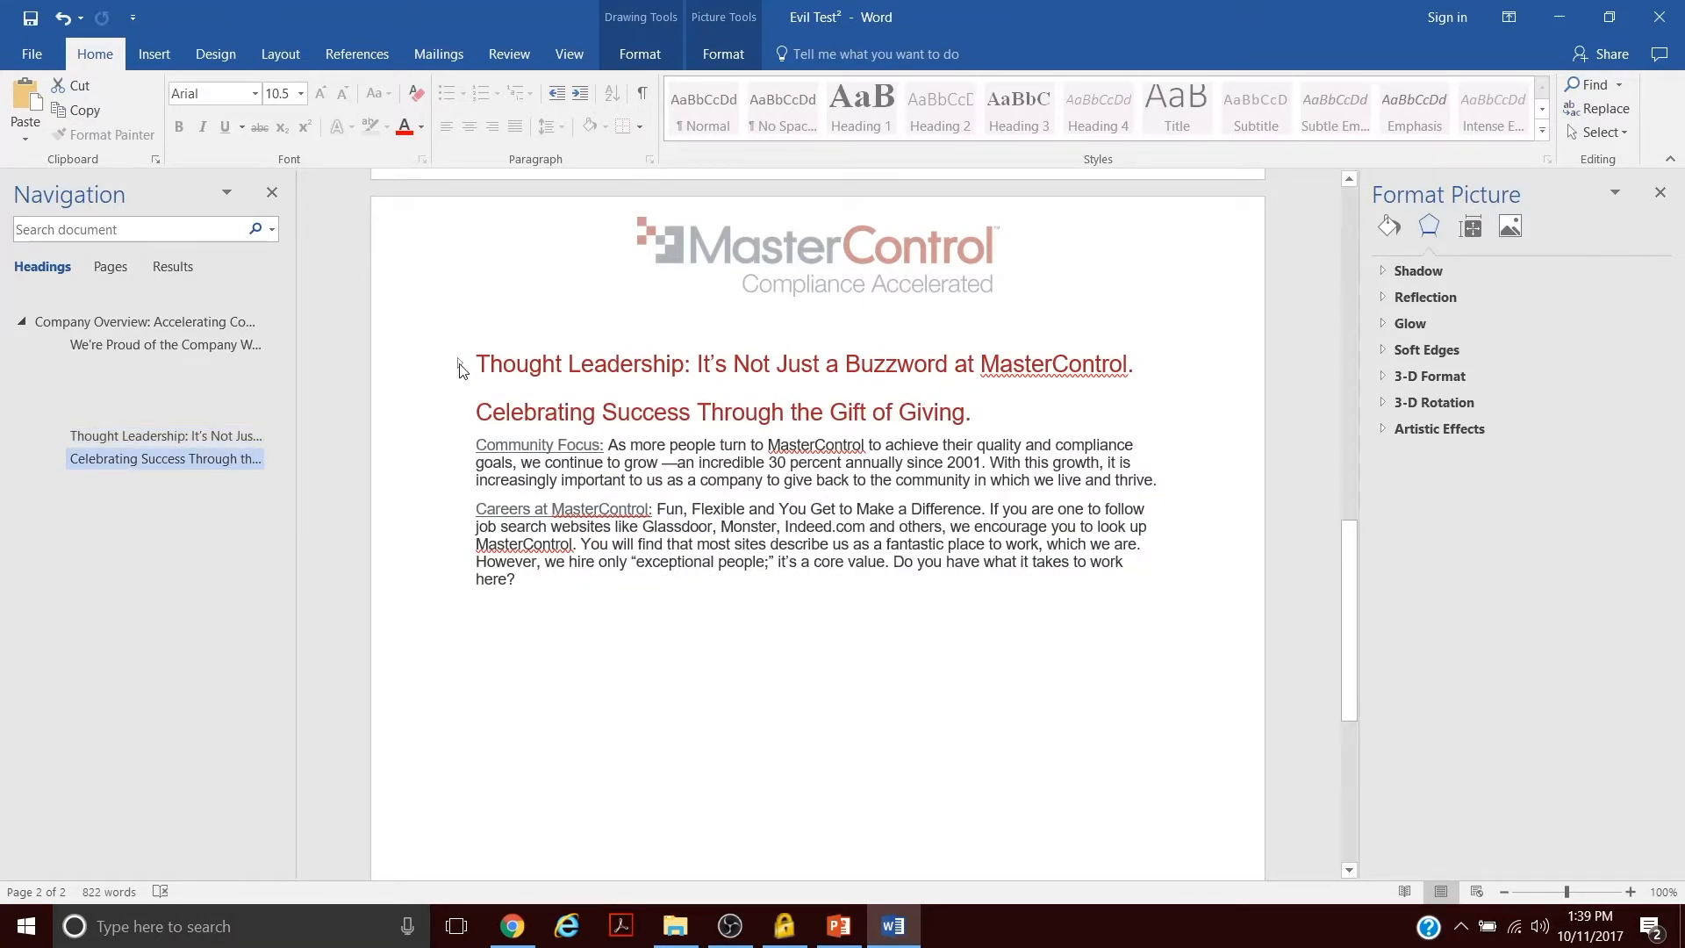
pyautogui.click(459, 365)
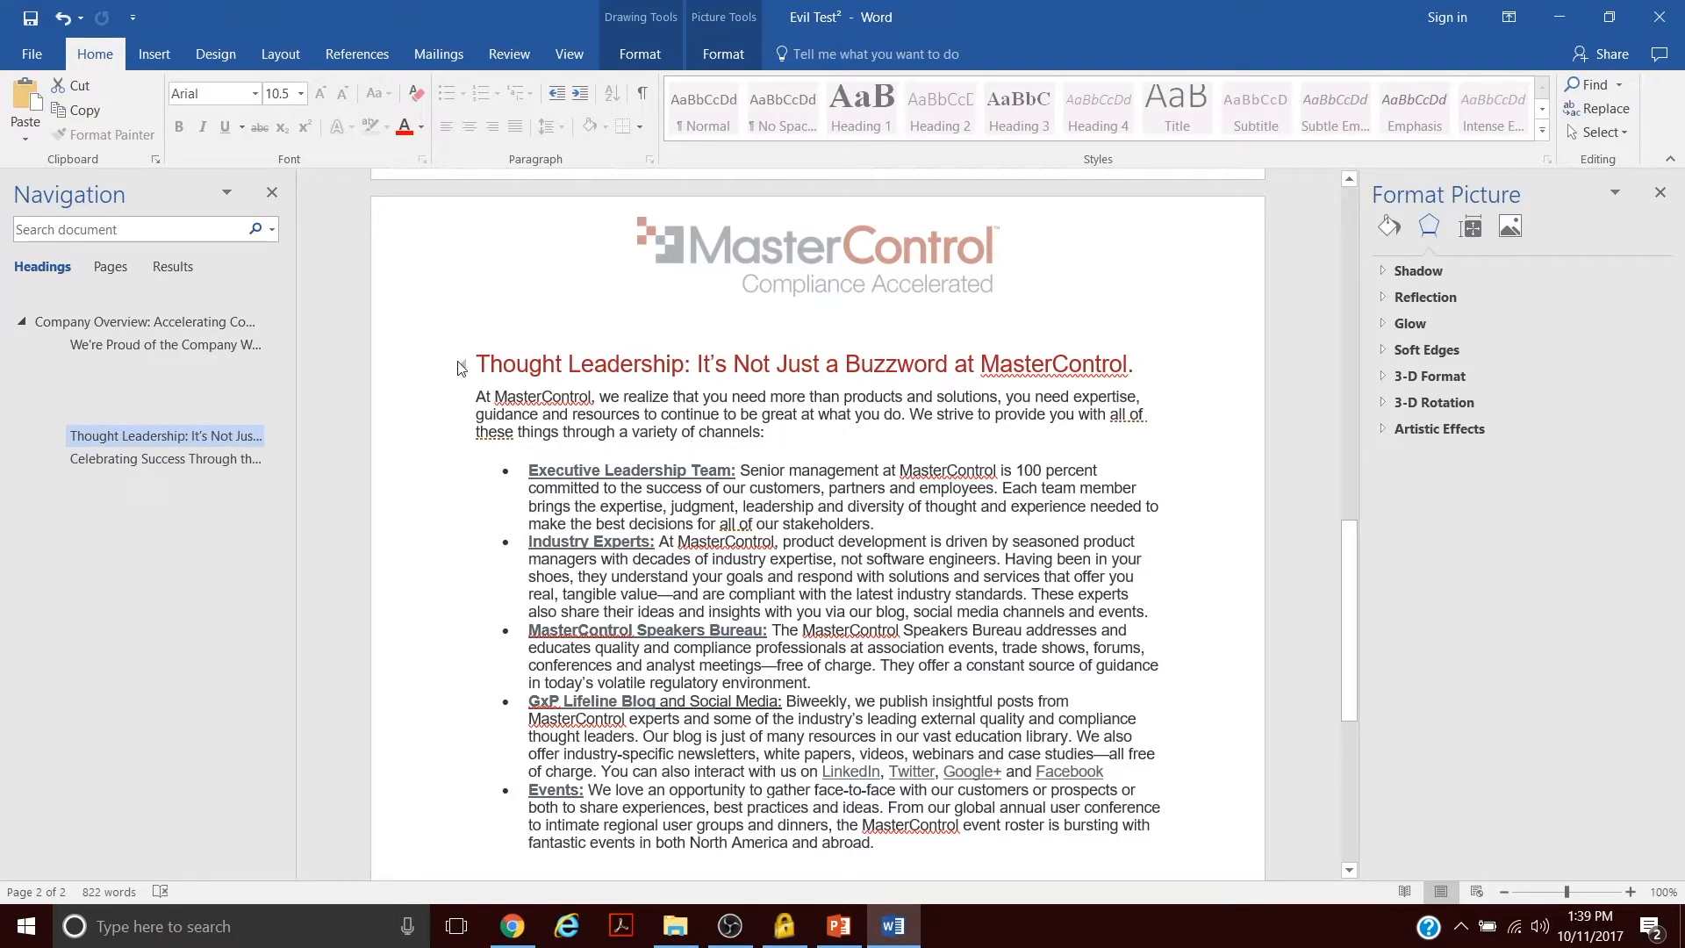